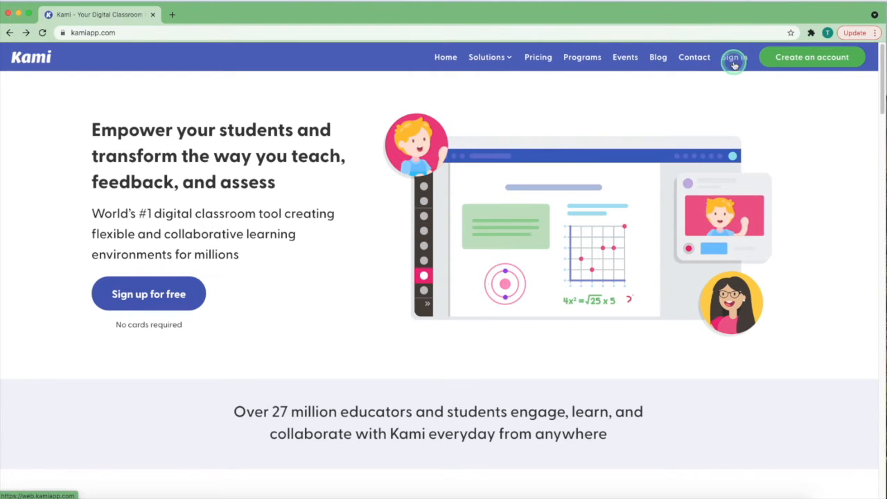
Sign in on kamiapp.com to reach Kami's start screen
click(814, 57)
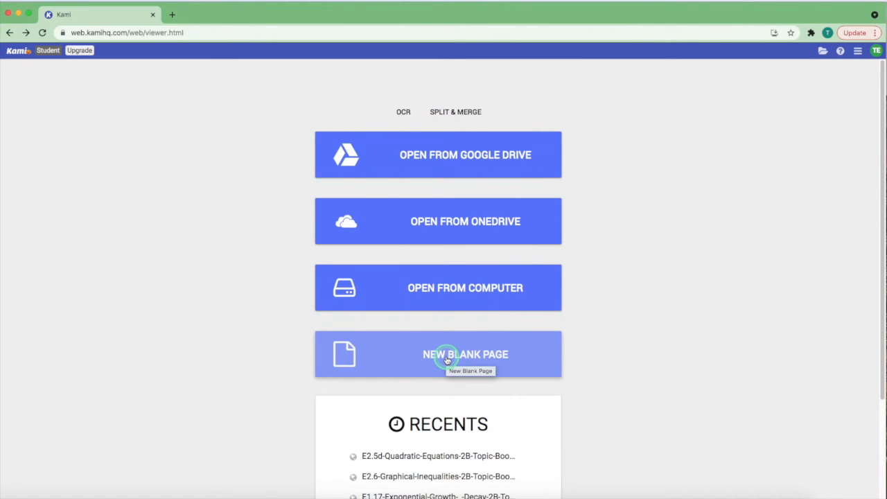
click(446, 356)
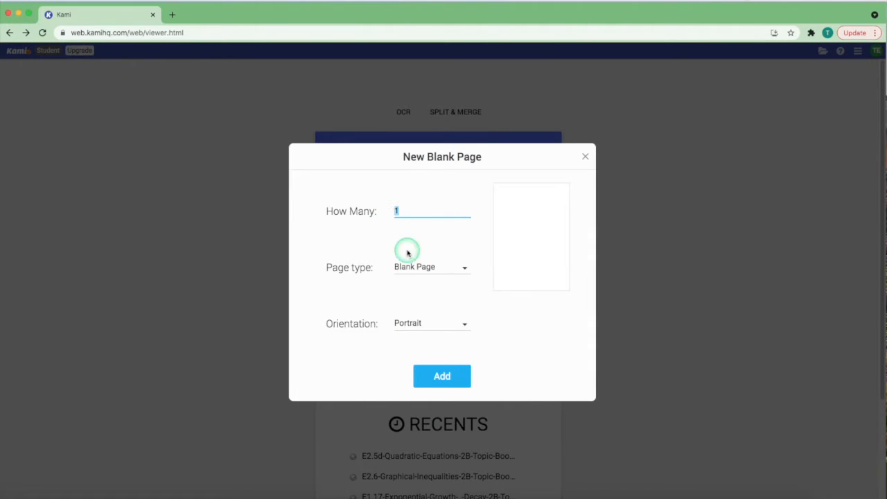
click(423, 325)
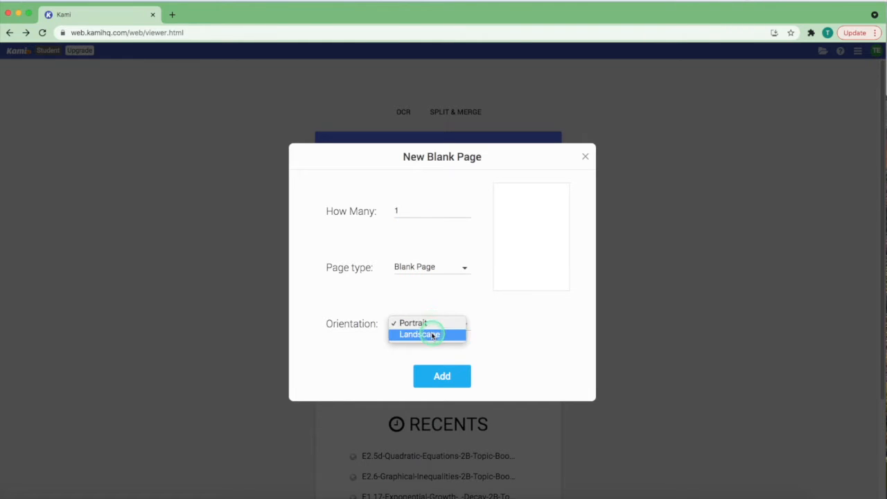
click(432, 286)
click(430, 268)
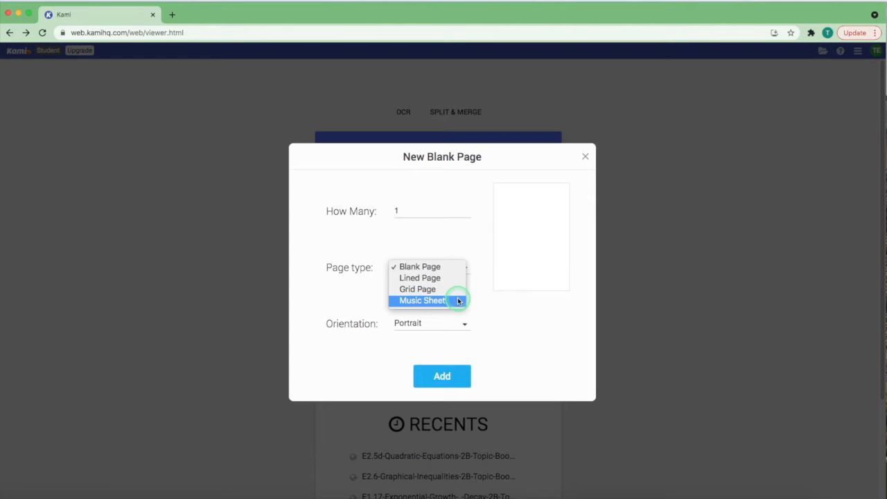
click(487, 307)
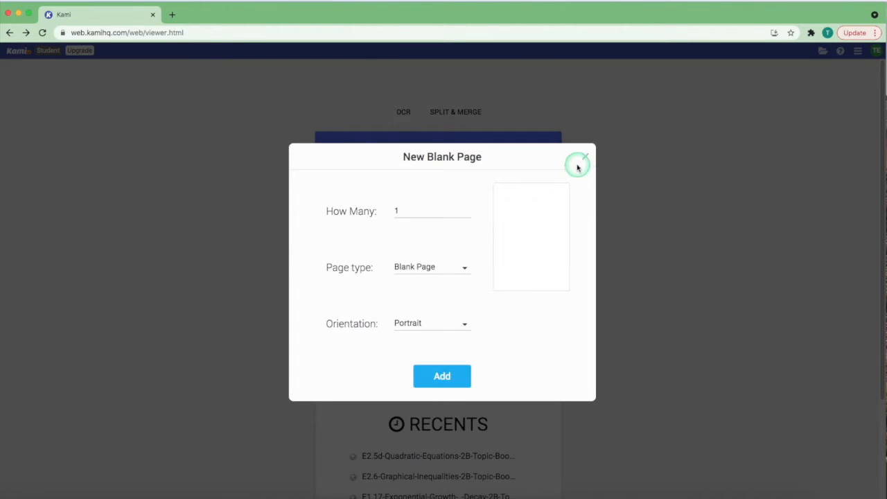
click(584, 157)
Open the E2.5d Quadratic Equations booklet from the Recents list
scroll(483, 312, down, 2)
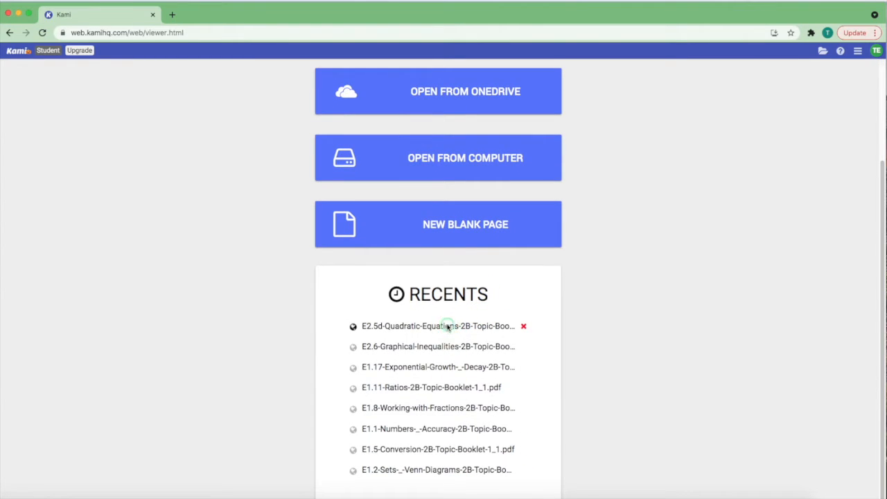
click(447, 326)
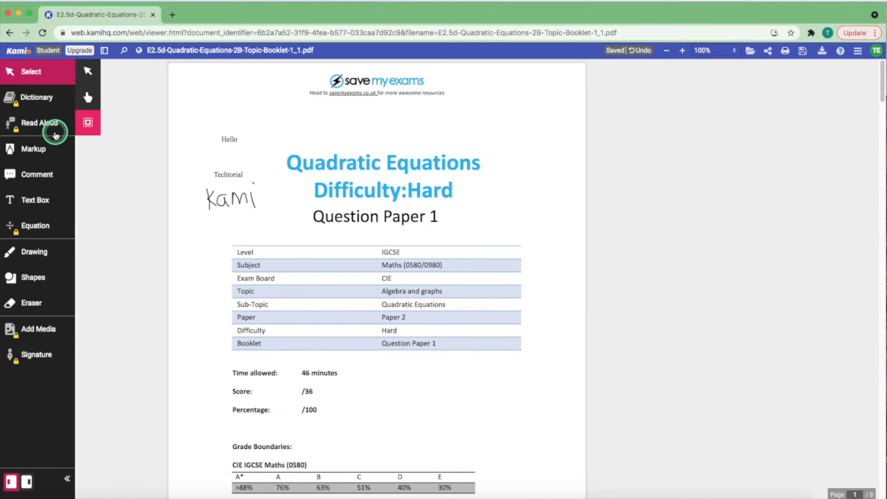
Select the Hello text annotation and delete it
click(86, 71)
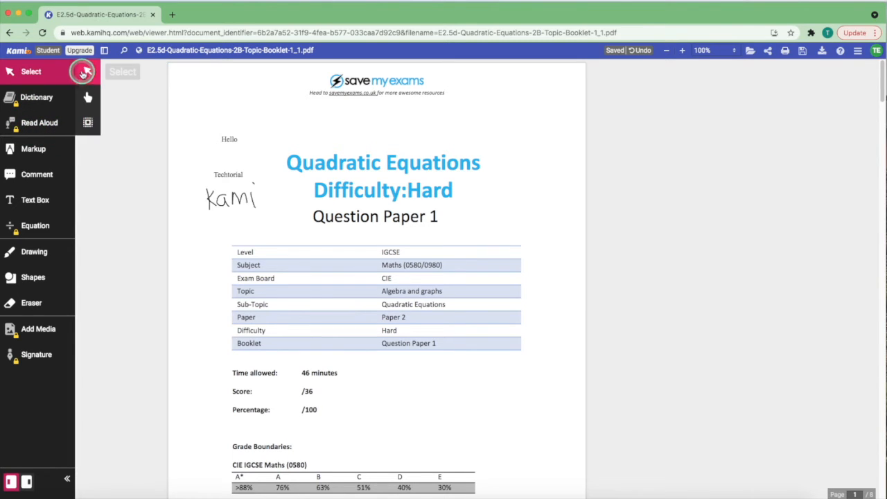
click(230, 138)
mouse_move(229, 131)
mouse_down()
mouse_move(302, 253)
mouse_move(362, 294)
mouse_move(239, 166)
mouse_move(228, 141)
mouse_move(440, 135)
mouse_move(230, 137)
mouse_up()
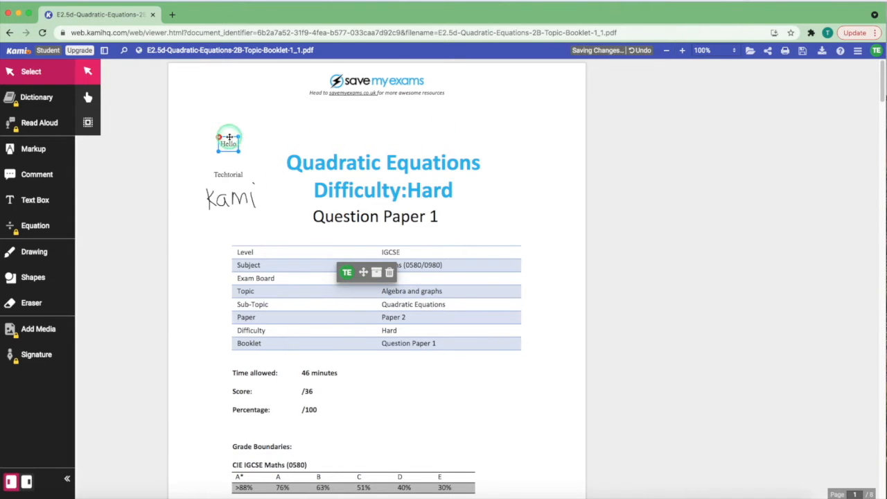
click(251, 116)
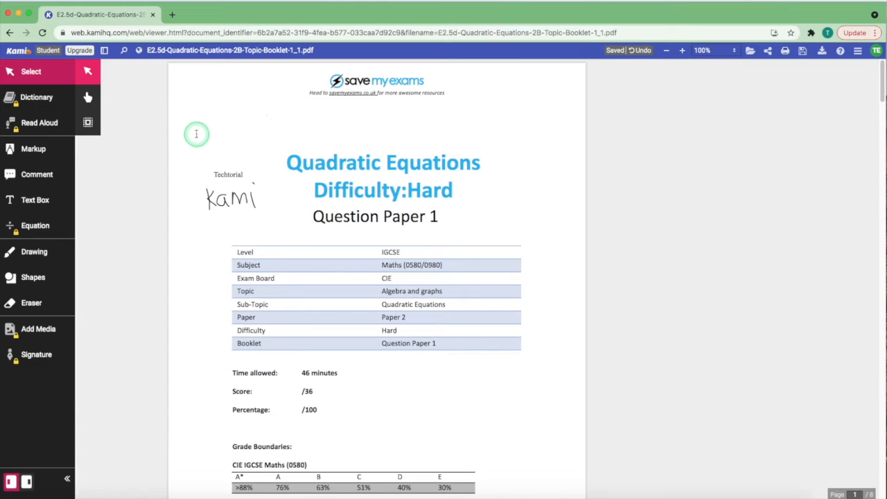
Move the Techtorial note so it sits just above the Kami handwriting
click(88, 97)
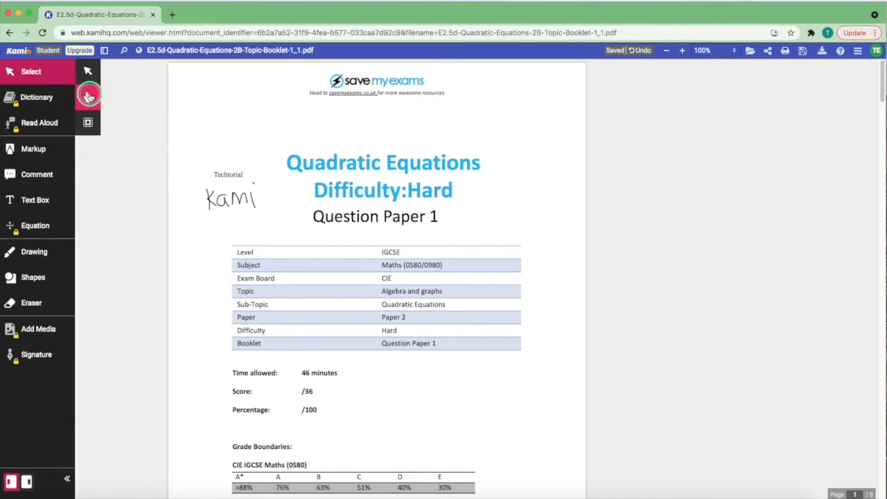
click(227, 172)
mouse_move(229, 169)
mouse_down()
mouse_move(238, 100)
mouse_move(368, 133)
mouse_move(447, 141)
mouse_move(237, 171)
mouse_move(225, 162)
mouse_up()
click(175, 164)
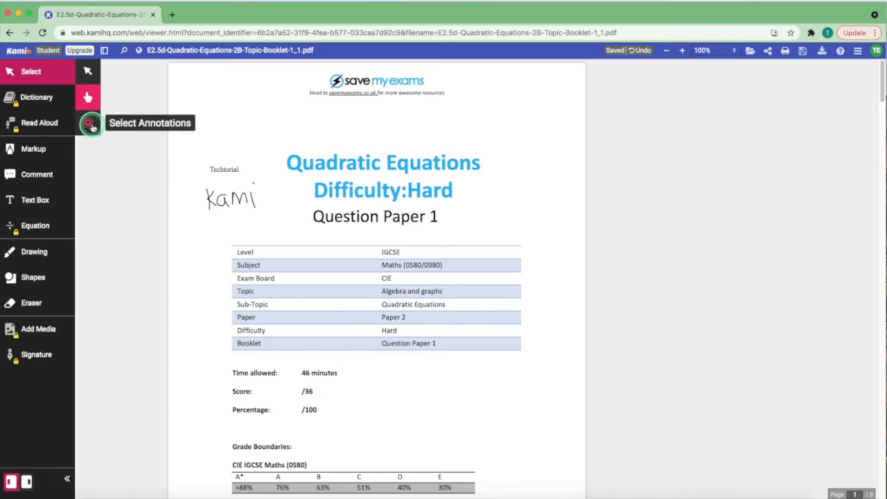
click(86, 122)
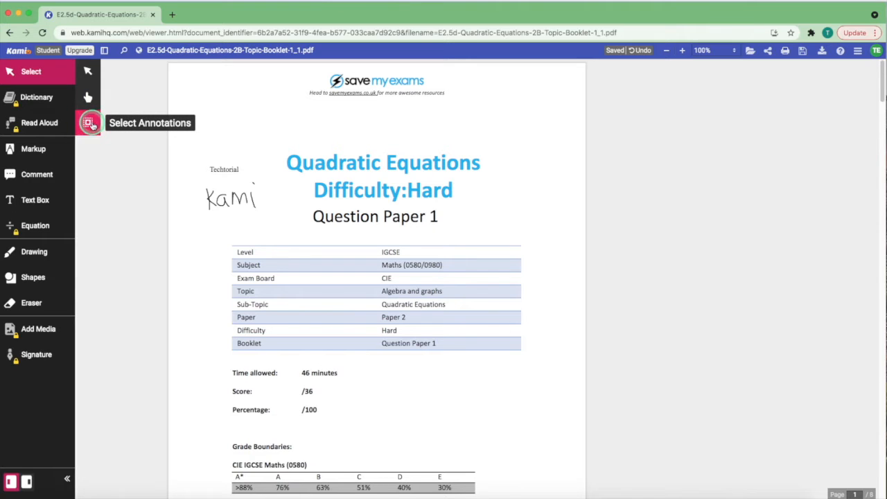
Box-select the Techtorial note and Kami drawing together and delete both
drag(180, 150, 286, 230)
mouse_move(239, 160)
mouse_down()
mouse_move(291, 183)
mouse_move(284, 153)
mouse_move(238, 125)
mouse_up()
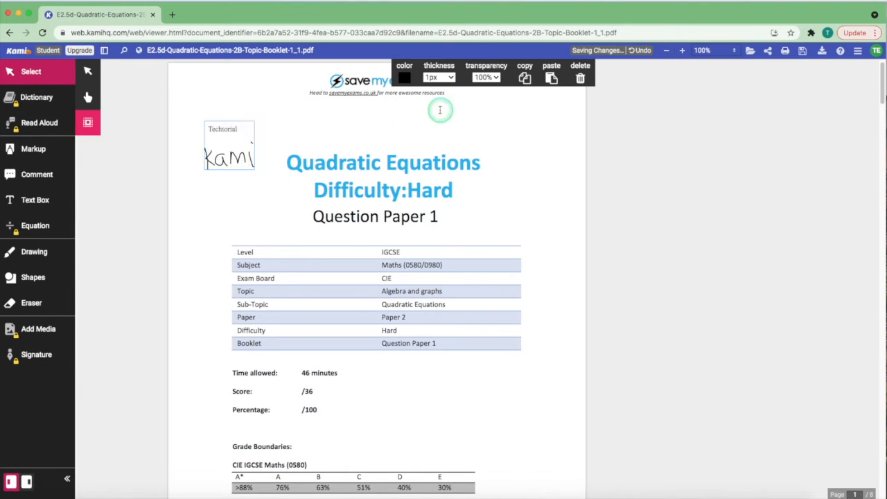
click(580, 78)
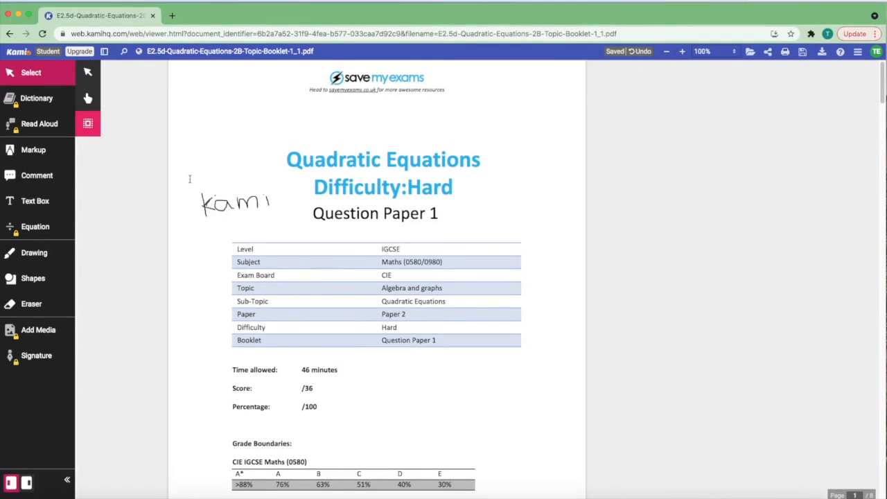
Keep the kami drawing at 1px thickness and 100% opacity, then paste a copy
drag(235, 215, 283, 231)
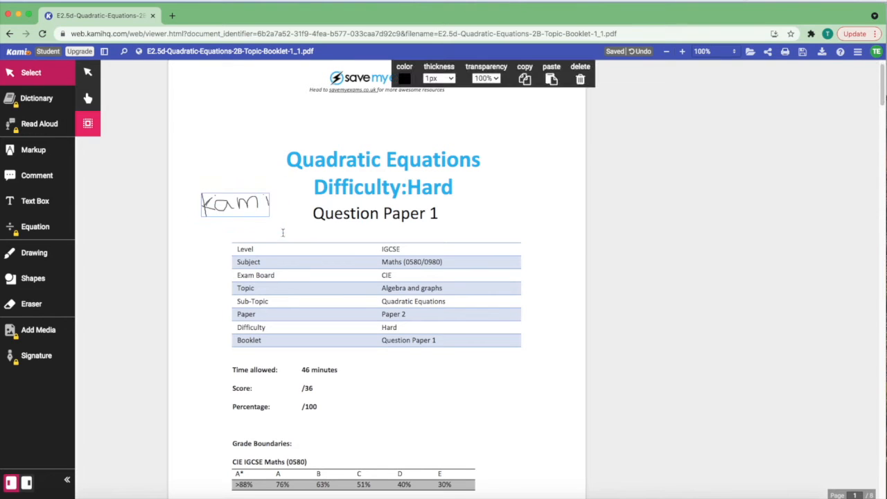
mouse_move(251, 203)
mouse_down()
mouse_move(246, 133)
mouse_move(254, 189)
mouse_up()
click(403, 78)
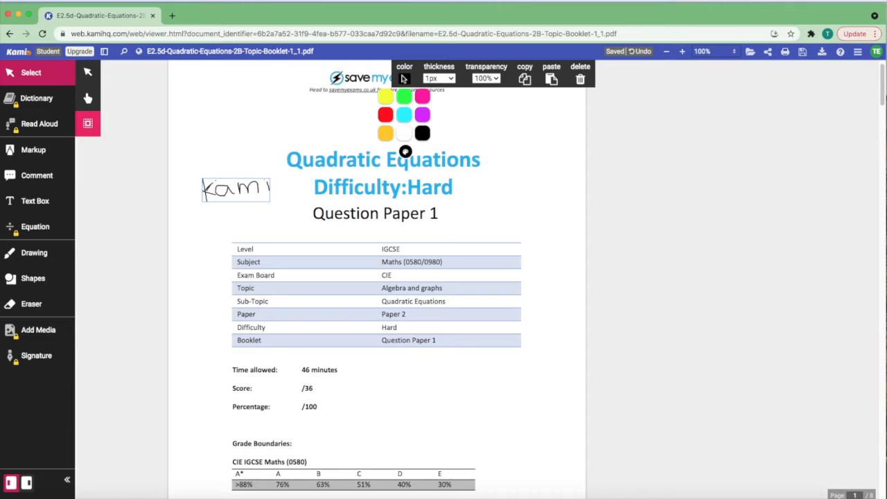
click(439, 78)
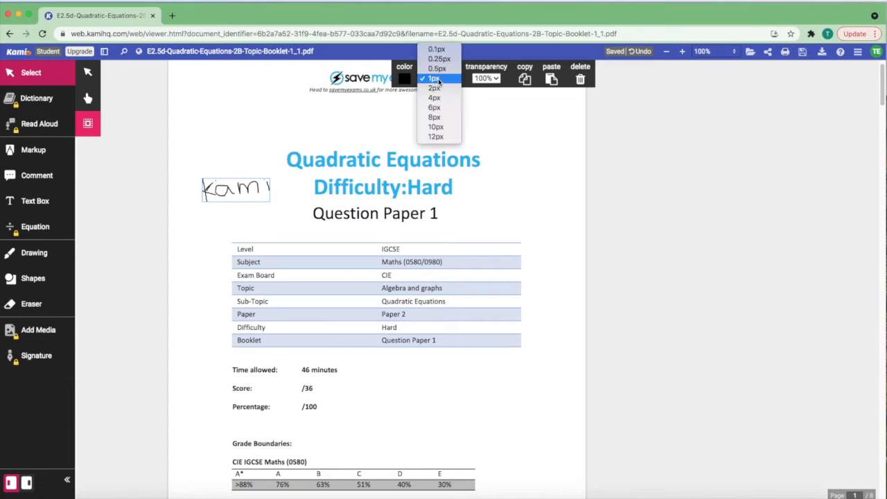
click(466, 80)
click(482, 78)
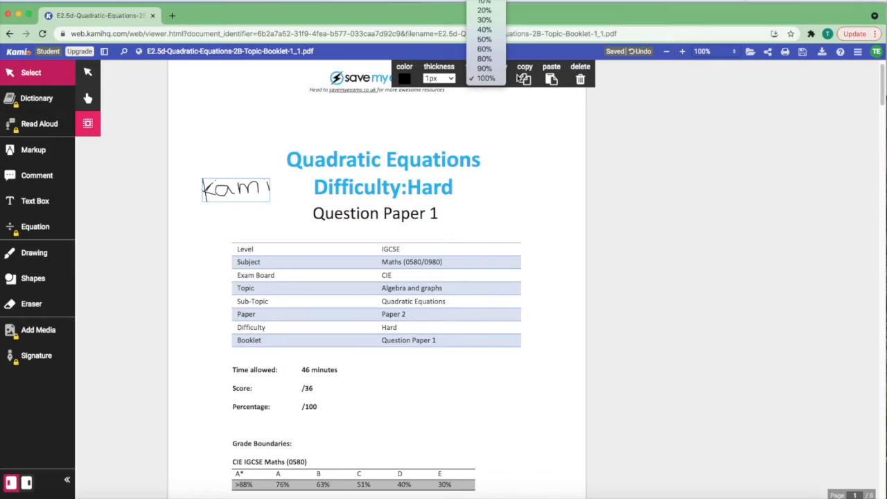
click(517, 79)
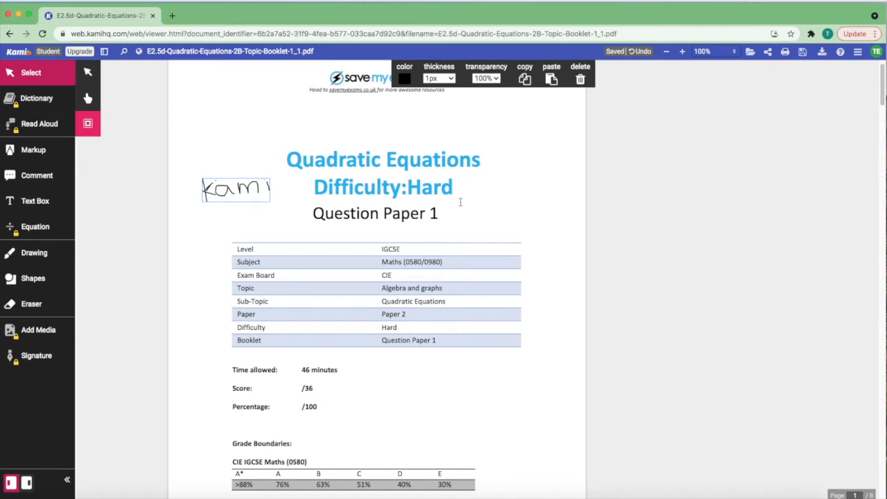
key(super+v)
Place the pasted kami copy beside the title and read question 4 aloud, stepping through sentences a and b
drag(448, 263, 522, 194)
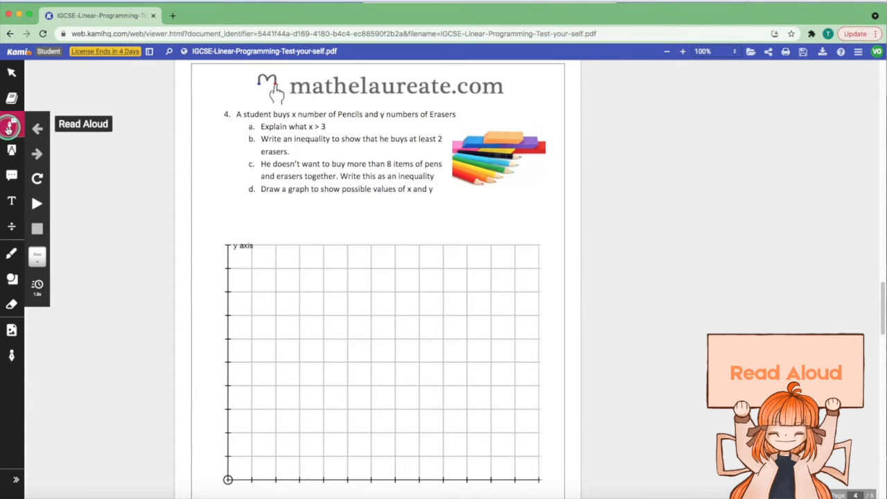
click(12, 125)
click(245, 144)
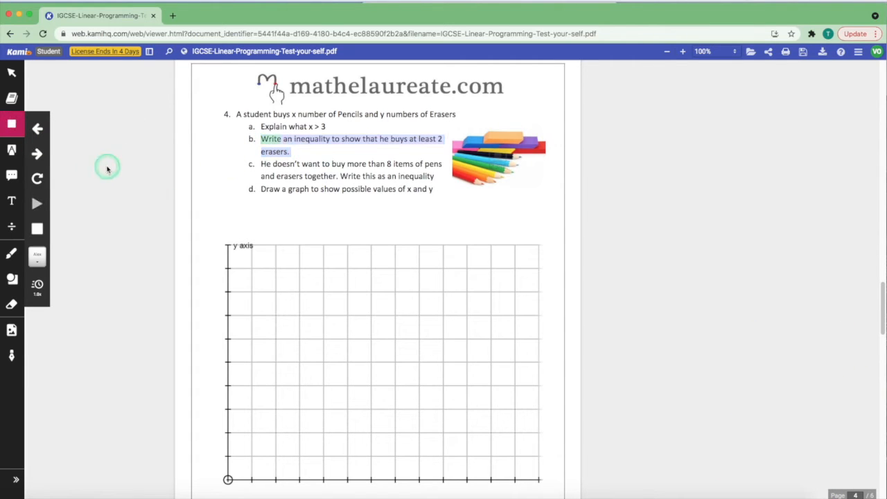
click(43, 134)
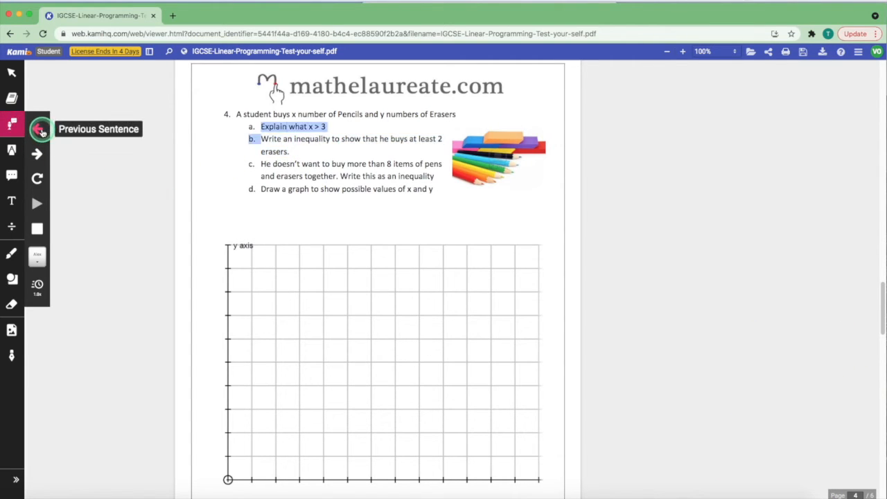
click(38, 153)
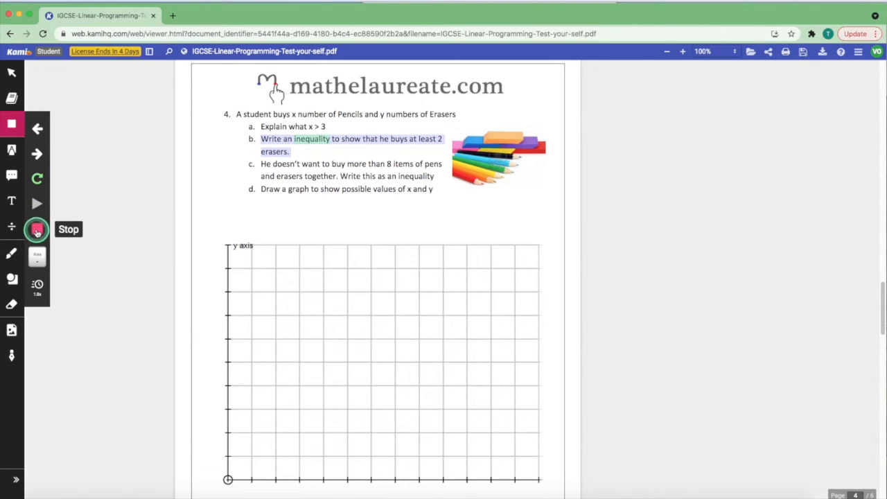
Keep the current reading voice and raise the Read Aloud speed to 2.0x
click(37, 256)
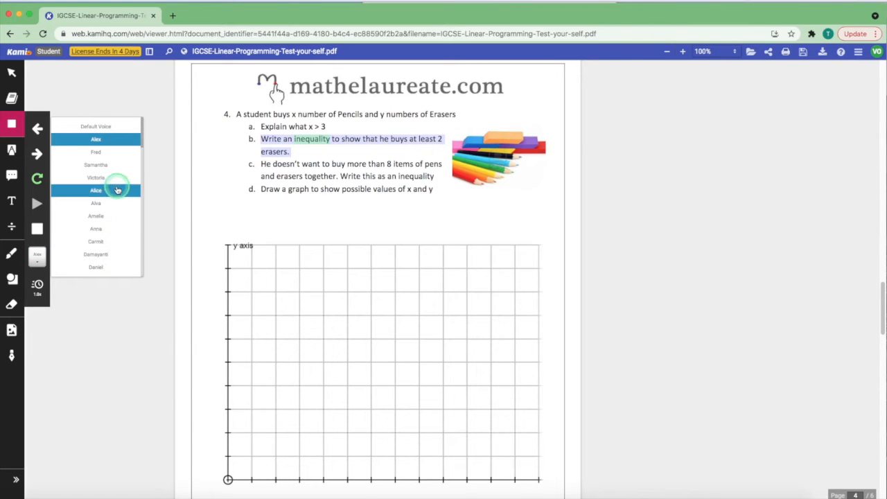
scroll(113, 215, down, 15)
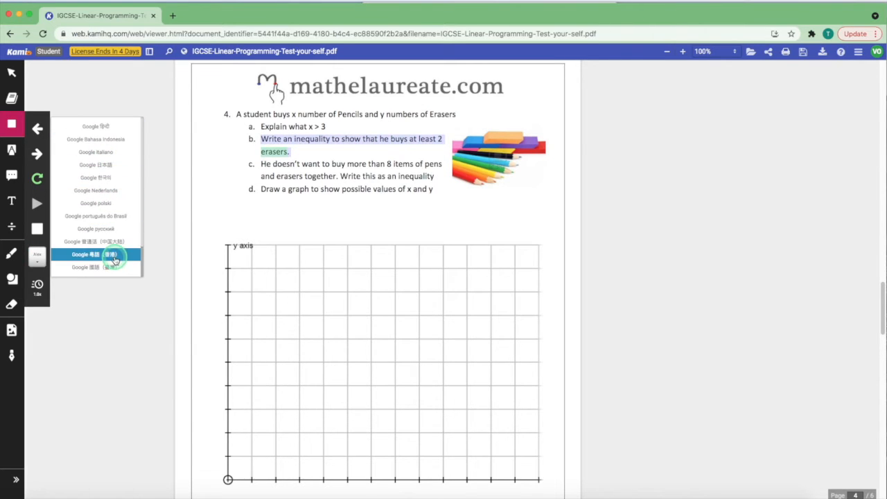
click(185, 193)
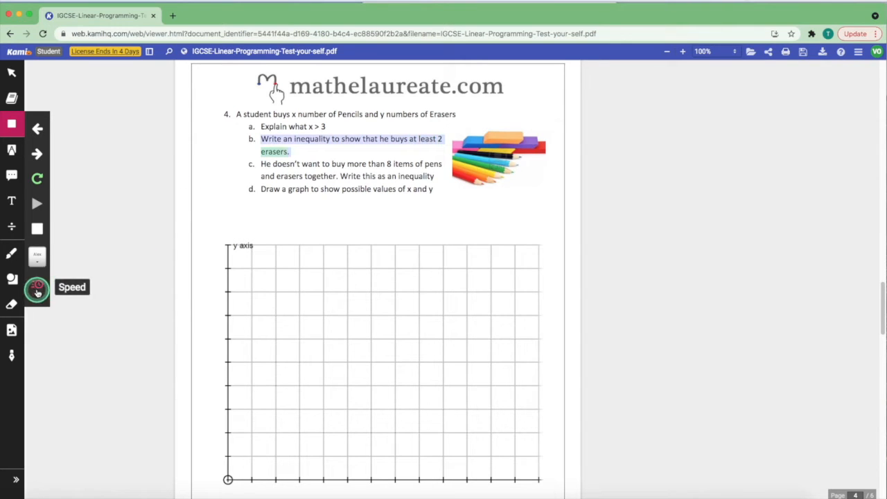
click(38, 286)
drag(91, 290, 92, 291)
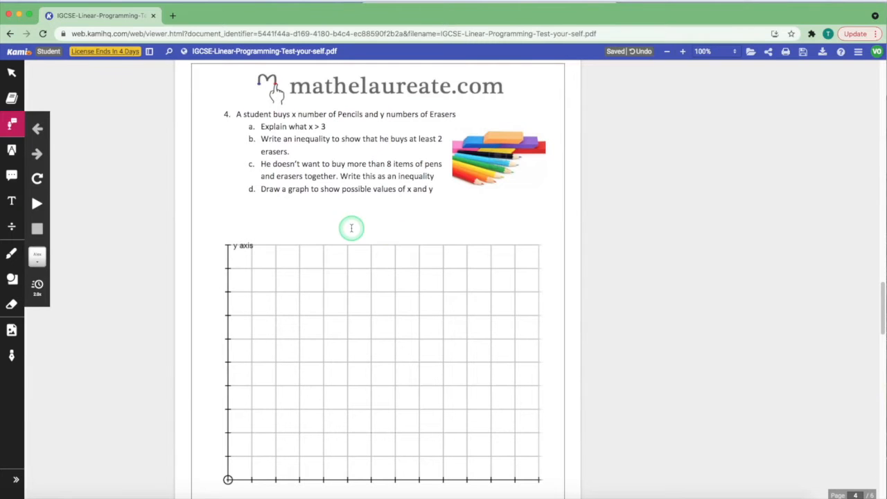
Highlight question 4's first line green and box-highlight items b and c
click(12, 150)
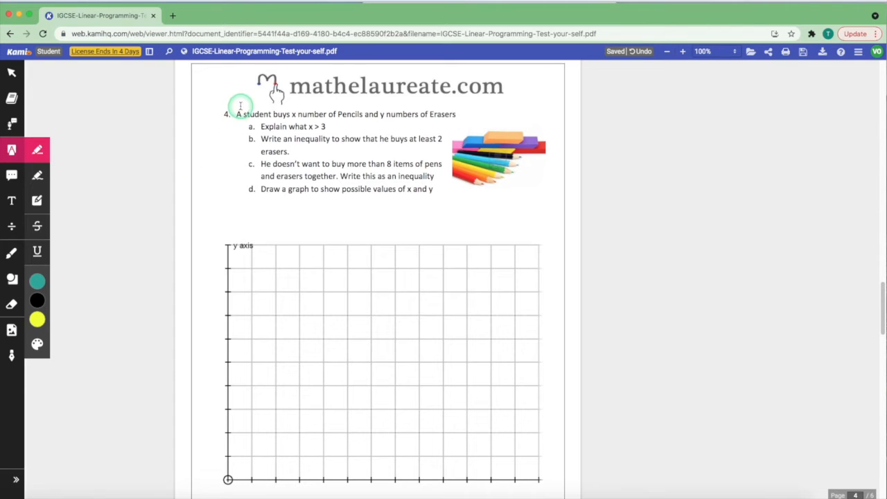
drag(236, 115, 460, 115)
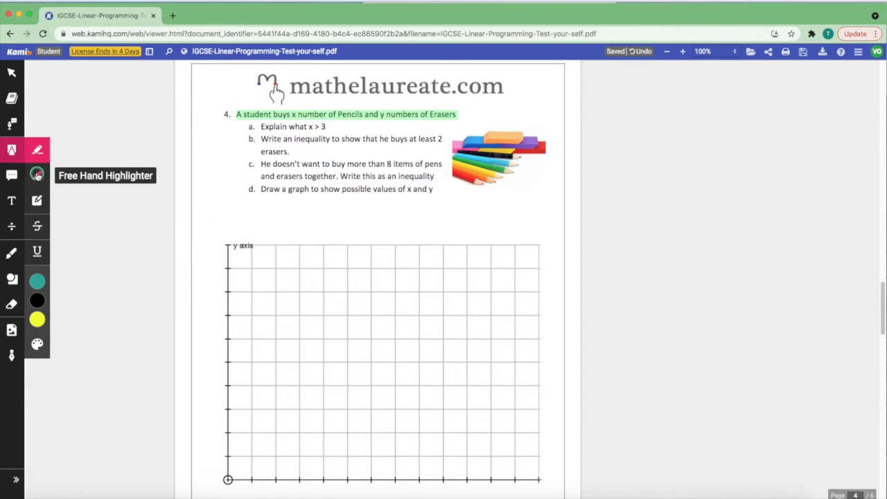
click(37, 175)
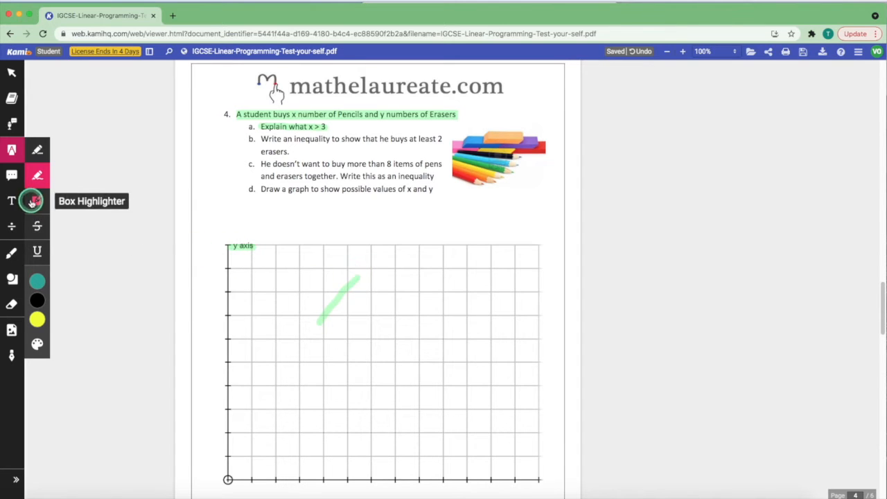
click(37, 200)
drag(272, 139, 436, 177)
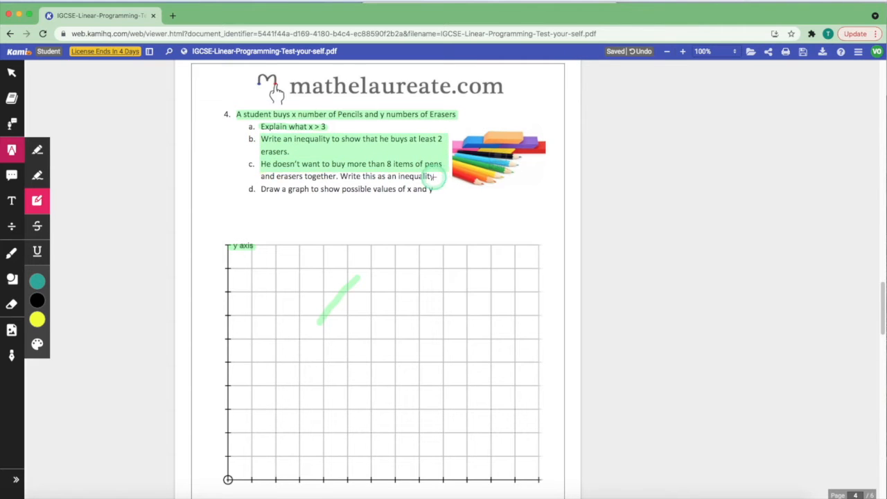
Strike through item c's second line and underline item d's instruction
click(37, 226)
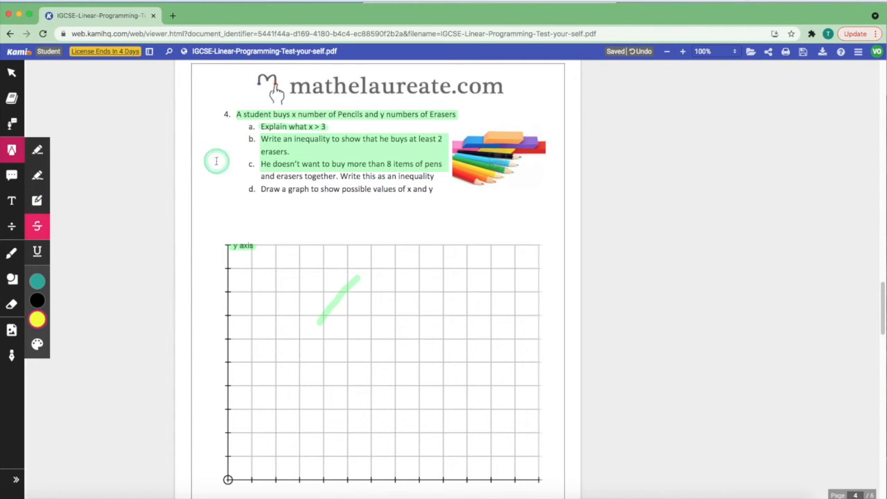
drag(259, 177, 442, 177)
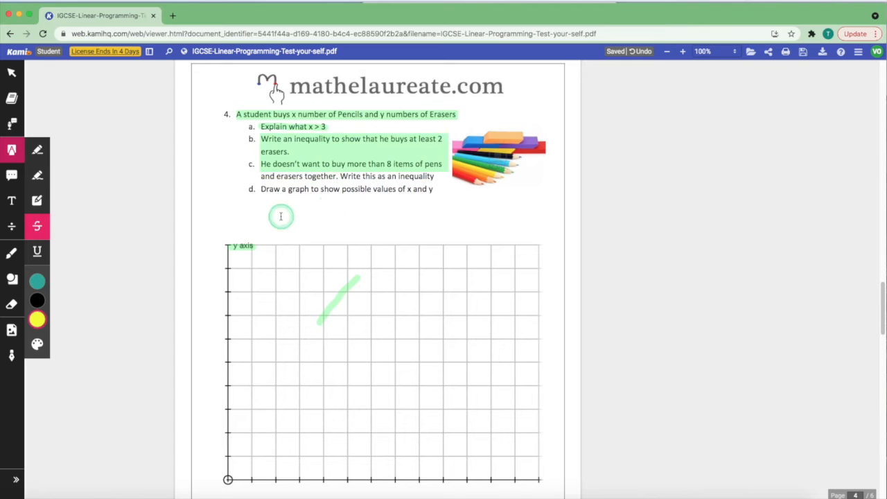
click(36, 251)
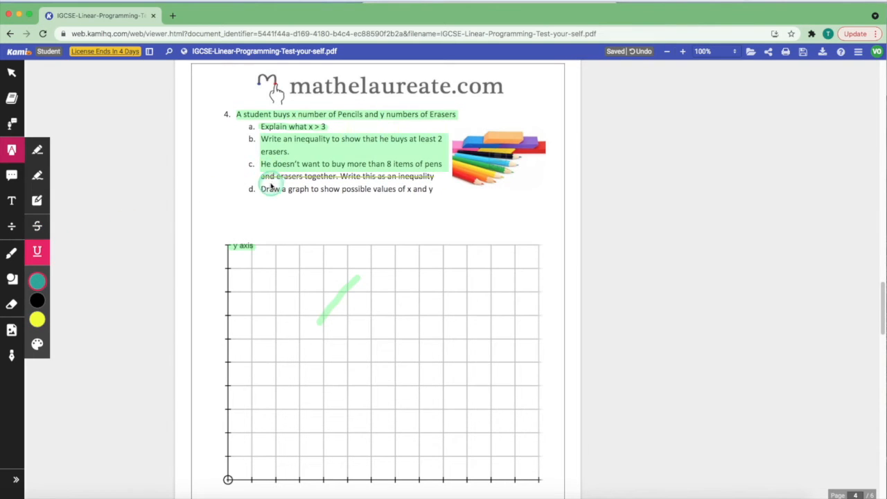
drag(261, 189, 438, 197)
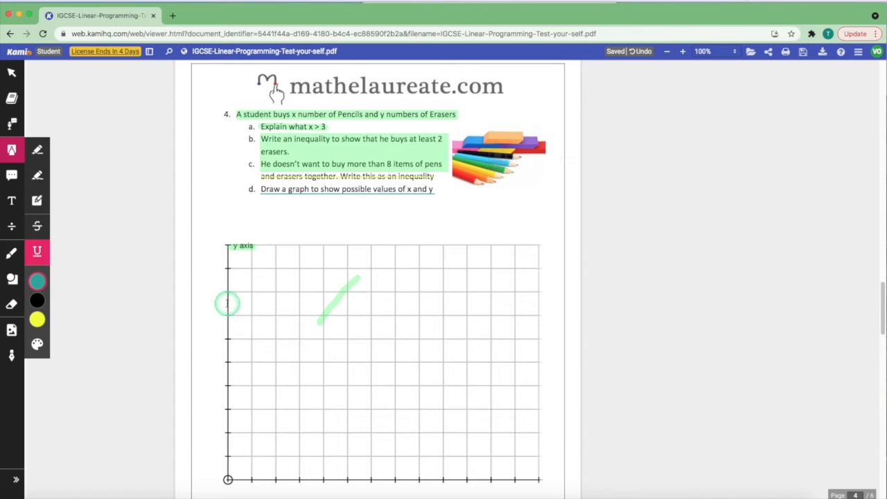
Add a light-blue colour to the custom markup palette
click(37, 342)
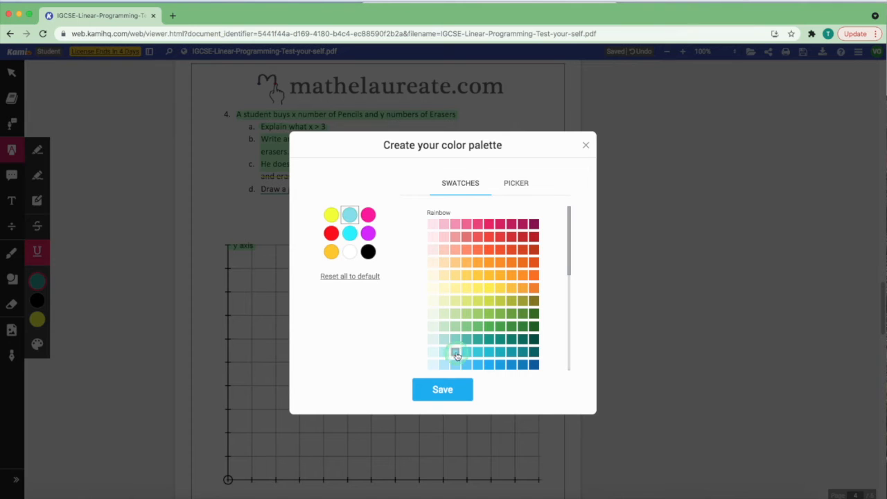
click(442, 389)
scroll(416, 361, up, 1)
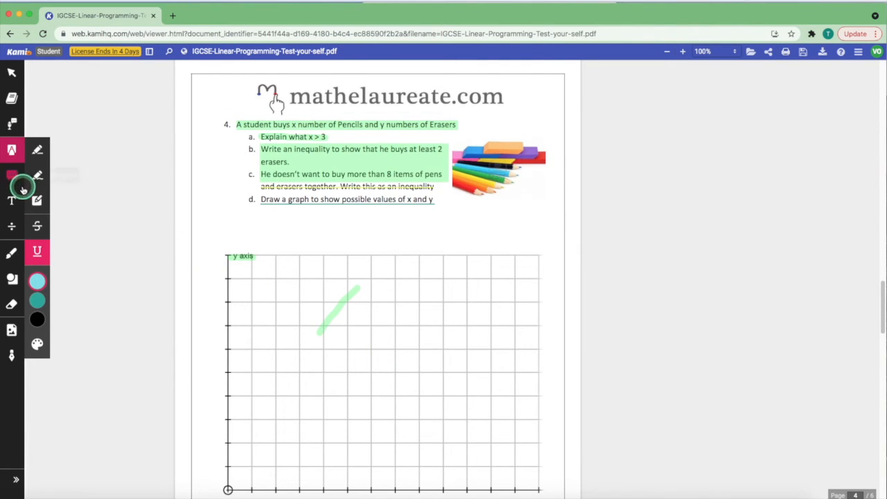
click(13, 174)
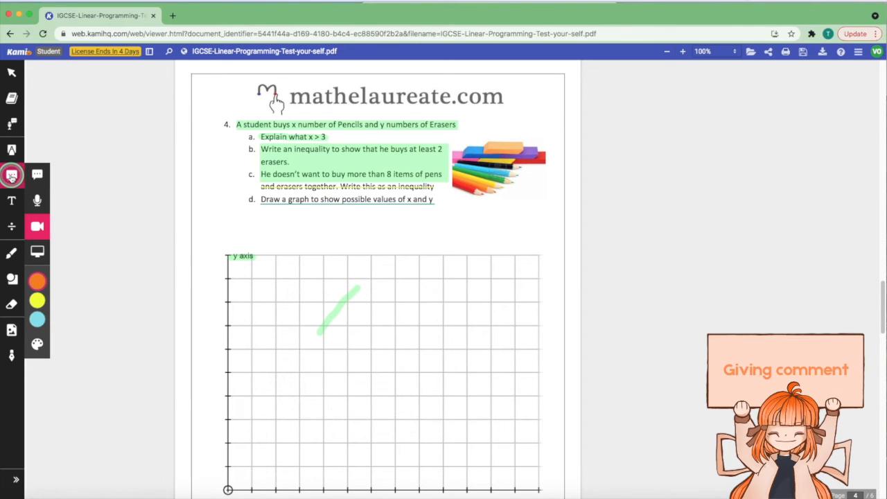
Try the Text, Voice, Video and Screen Capture comment types
click(37, 176)
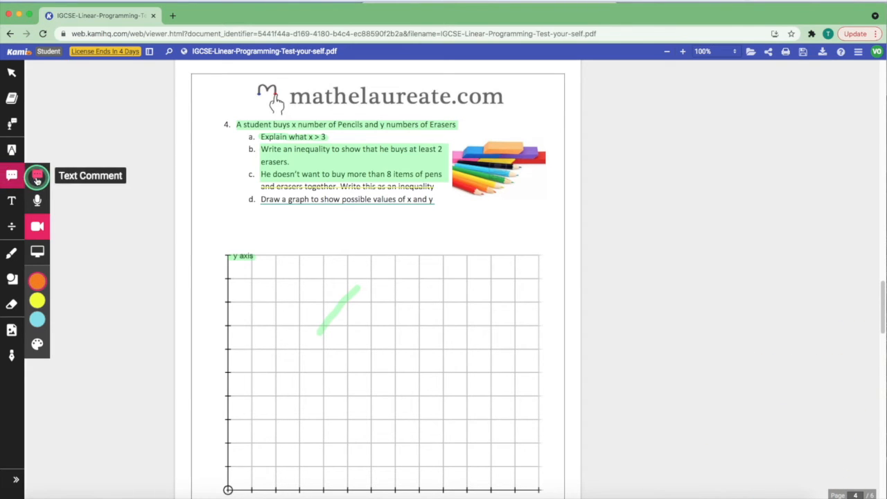
click(38, 200)
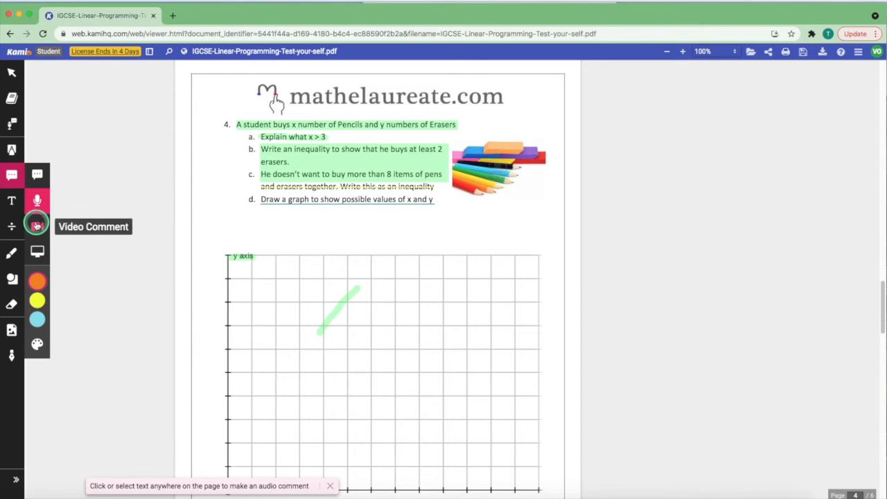
click(36, 227)
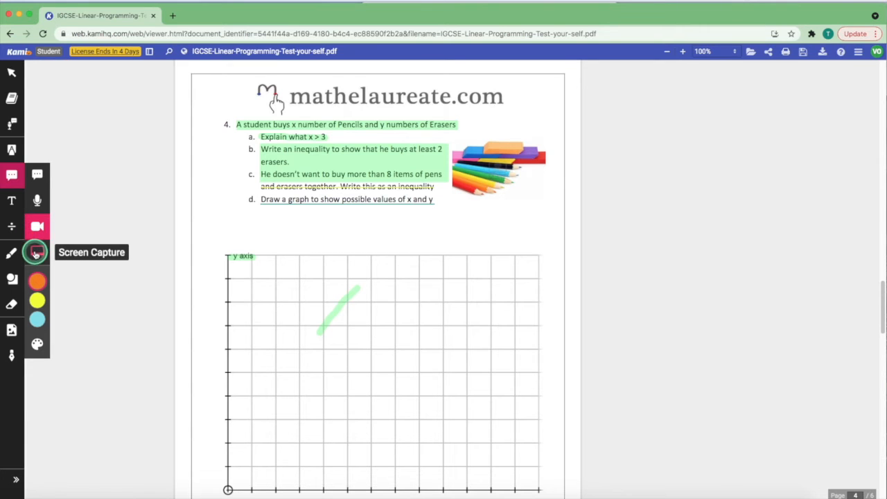
click(36, 253)
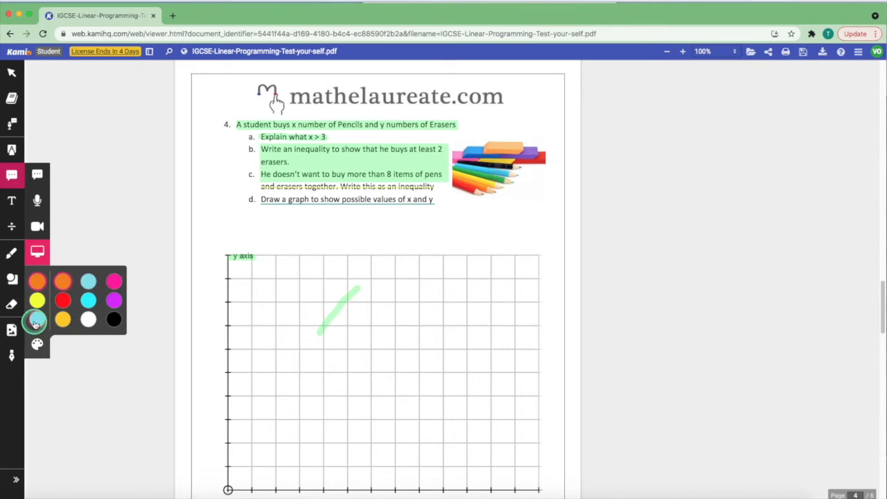
Save a green shade into the custom colour palette
click(37, 343)
click(457, 262)
click(489, 262)
scroll(442, 363, down, 1)
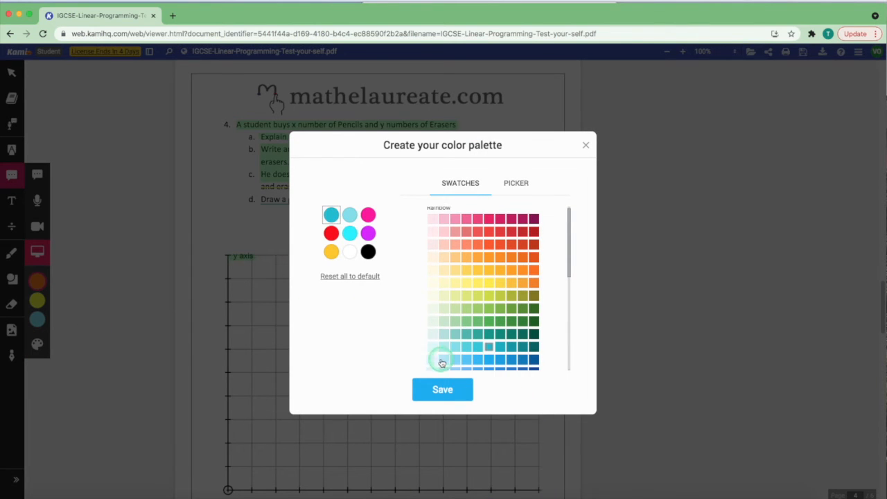
click(488, 308)
click(457, 392)
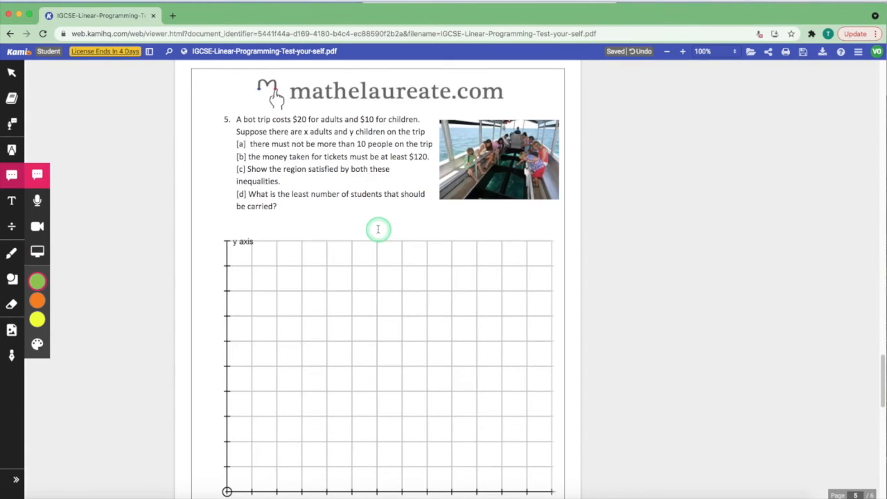
Add a text box reading 'test' above question 5's graph
click(11, 205)
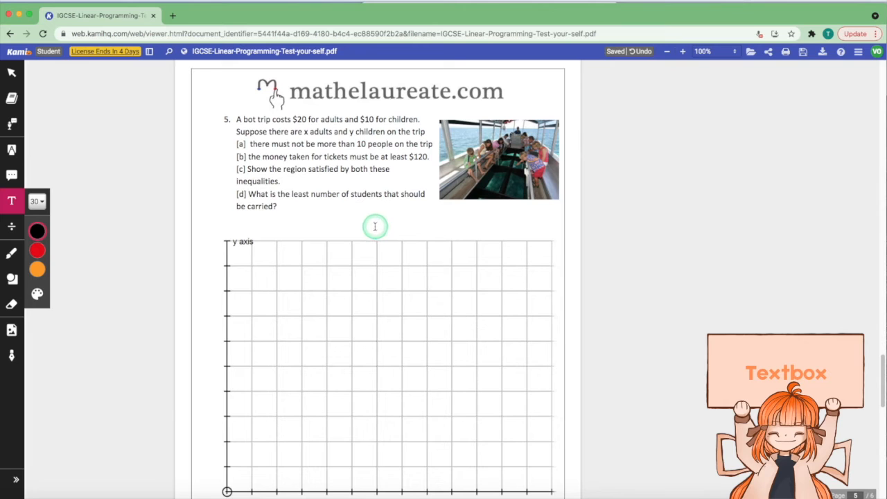
click(375, 226)
text(test)
Make the 'test' text bold and underlined with a light-yellow highlight
click(267, 70)
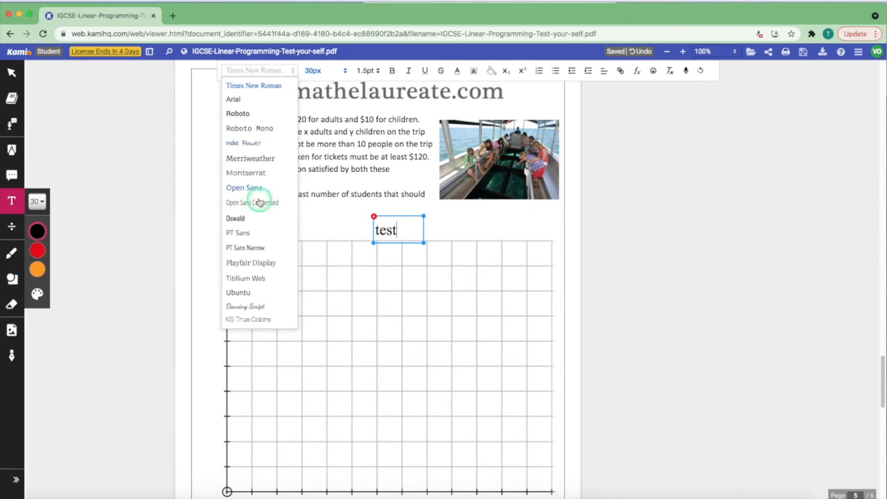
click(316, 71)
click(367, 70)
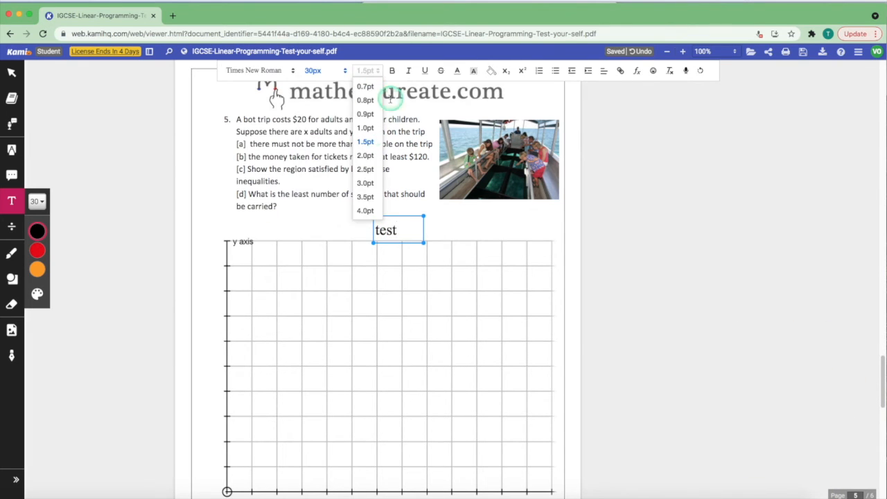
click(392, 71)
click(424, 72)
click(454, 72)
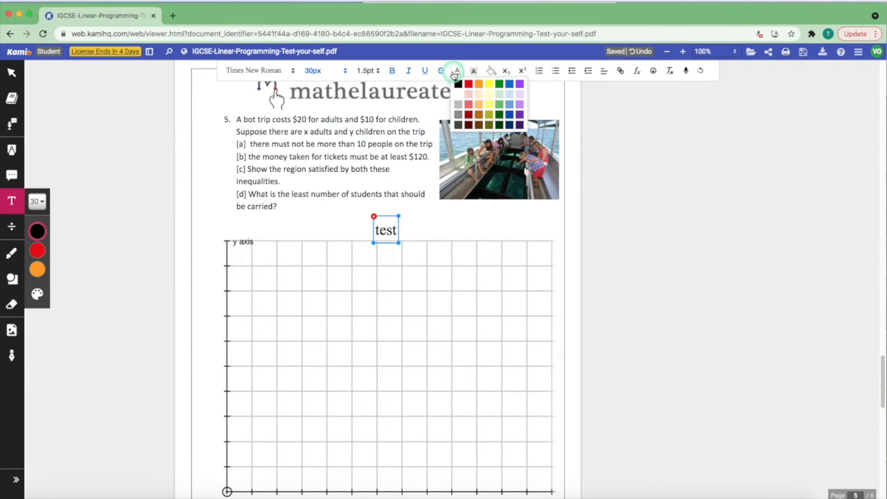
click(474, 71)
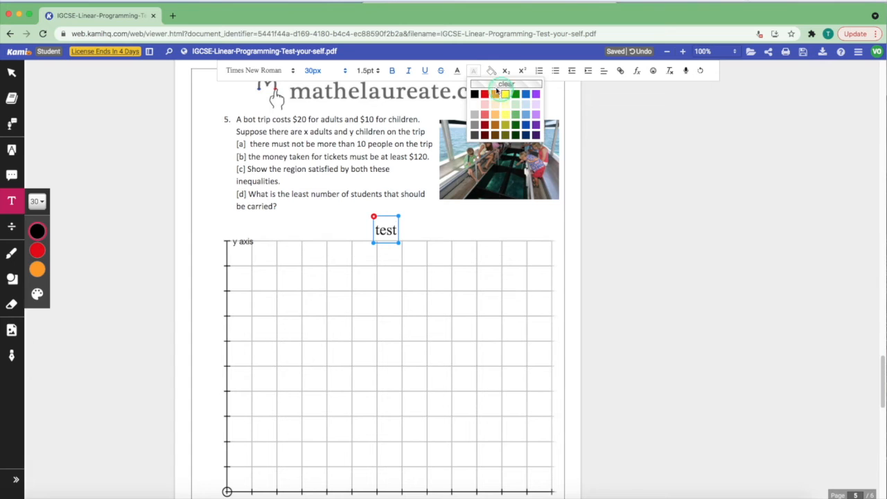
click(503, 103)
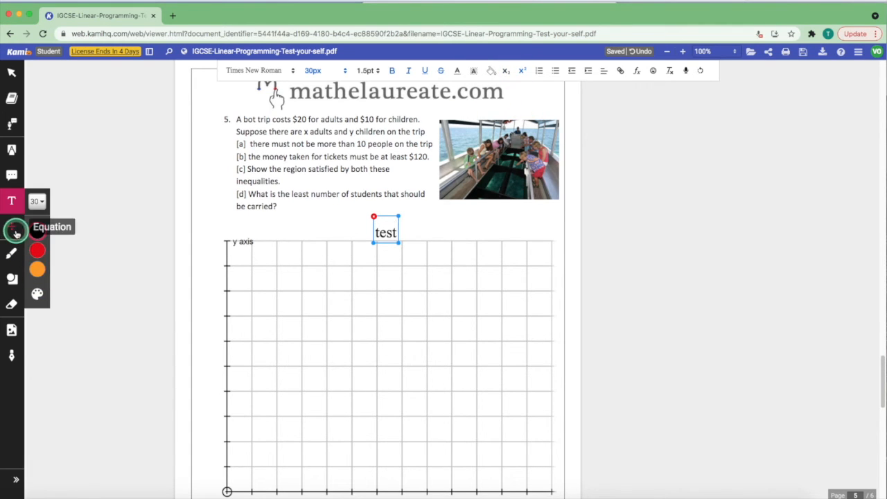
Place a green equation with α, β, μ, ×, ÷ and 5/2 on question 5's graph
click(15, 231)
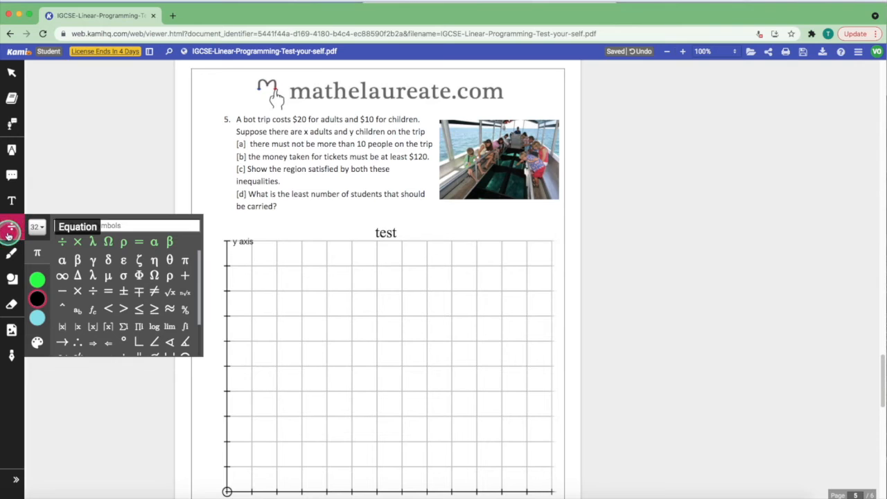
click(443, 235)
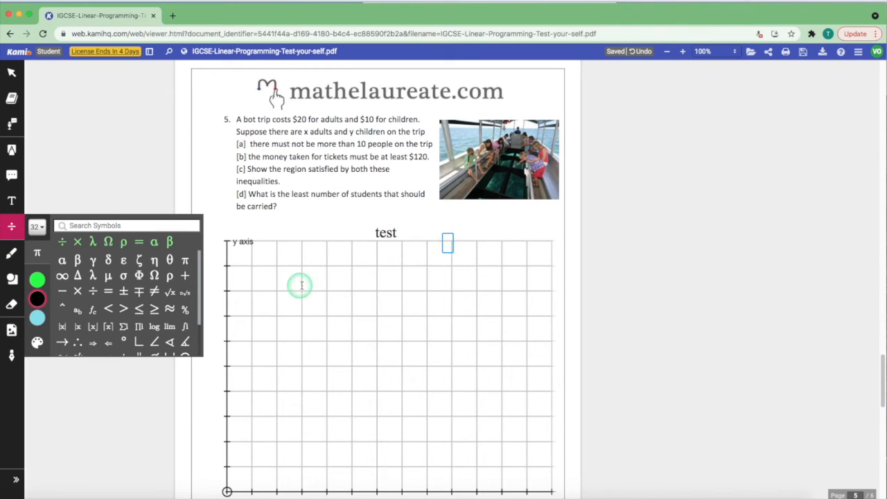
click(62, 260)
click(77, 259)
click(108, 275)
click(77, 291)
click(93, 291)
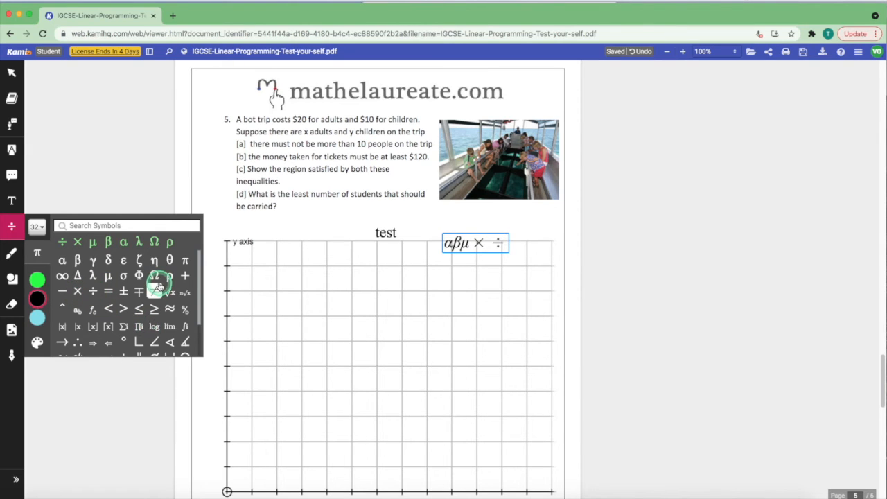
text(5/2 6^2)
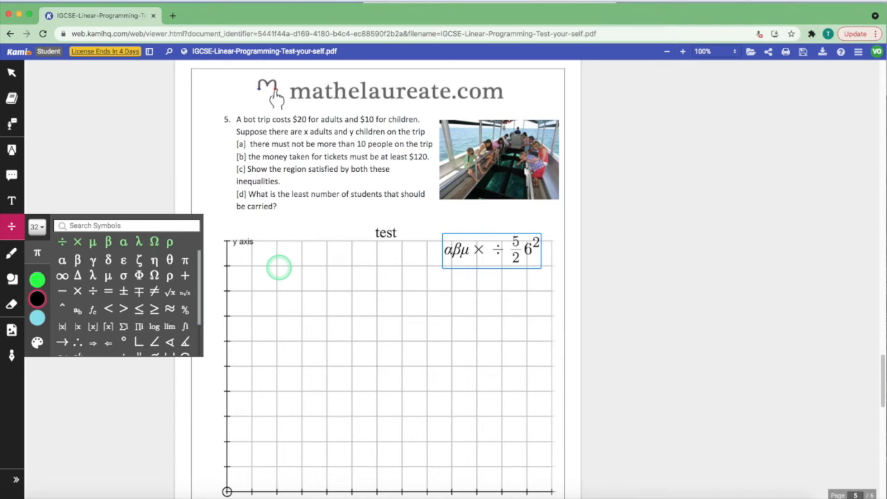
click(36, 280)
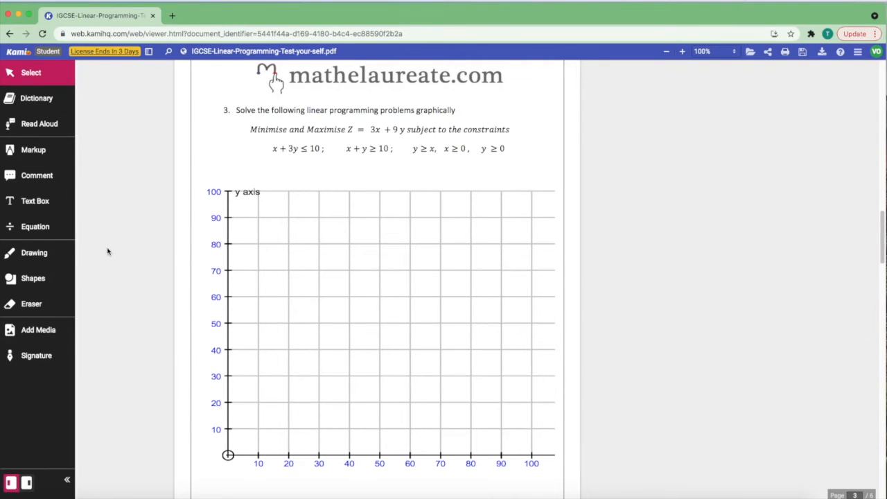
Check the freehand pen's stroke-width list and transparency slider
click(47, 254)
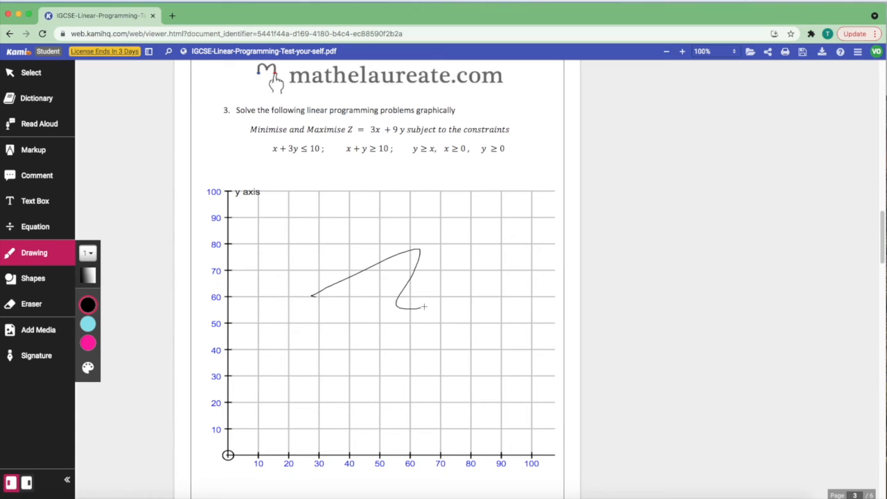
click(88, 253)
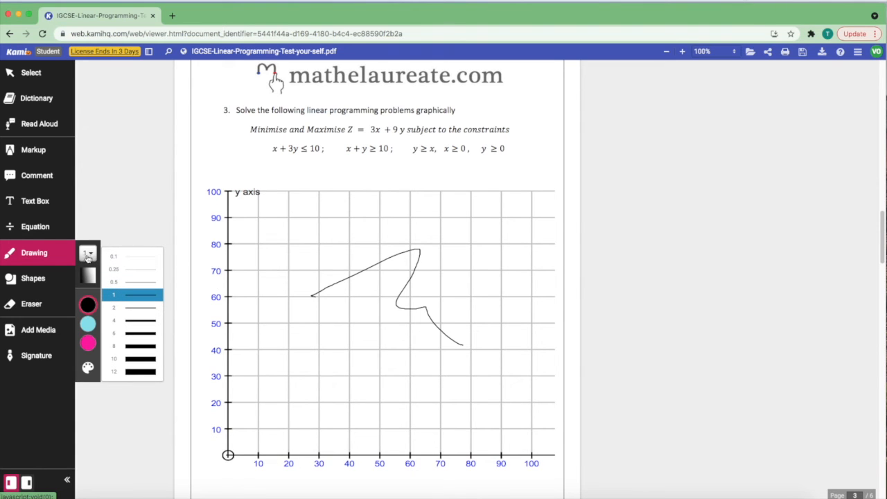
click(83, 277)
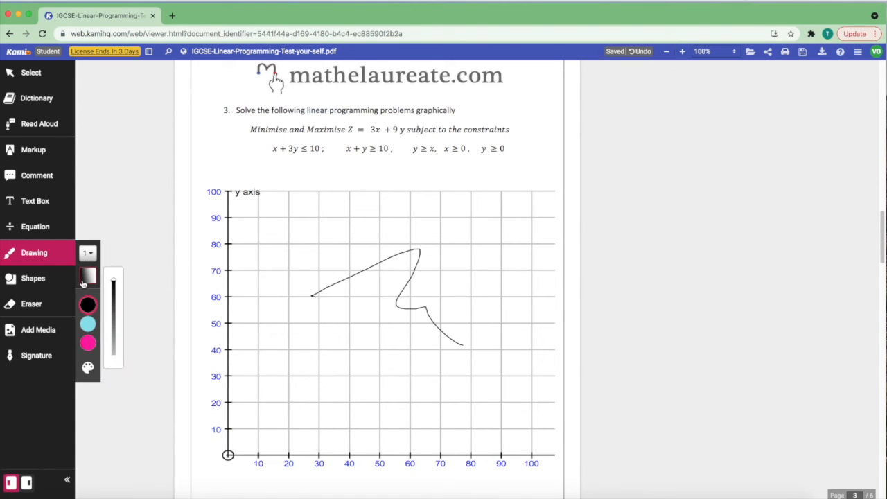
mouse_move(91, 323)
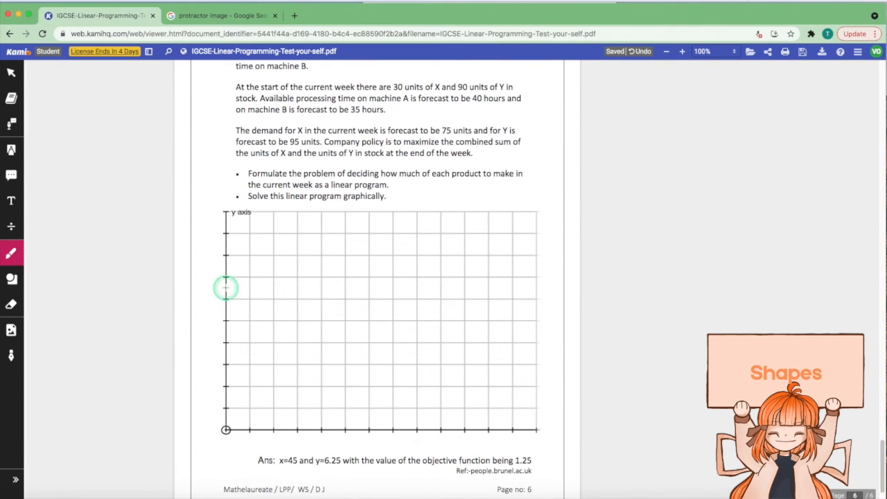
Draw a small circle near the top and a larger ellipse lower on the page 6 grid
click(11, 279)
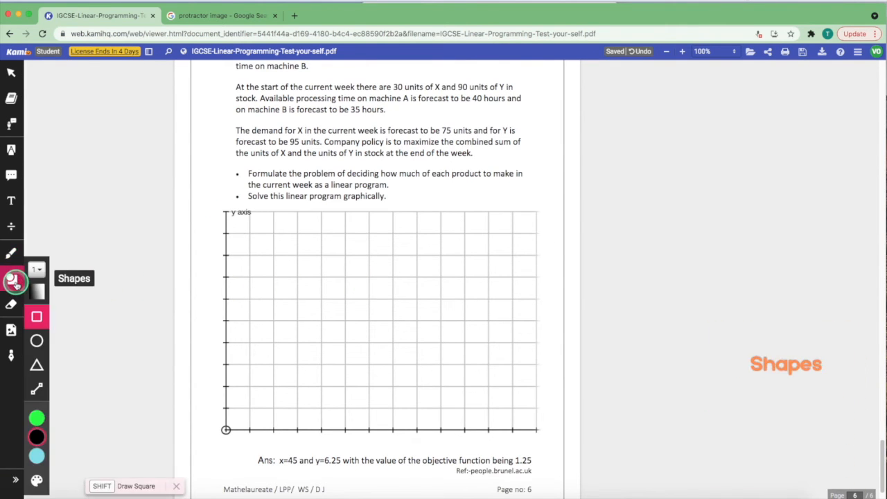
click(36, 340)
drag(324, 213, 377, 270)
drag(324, 300, 482, 429)
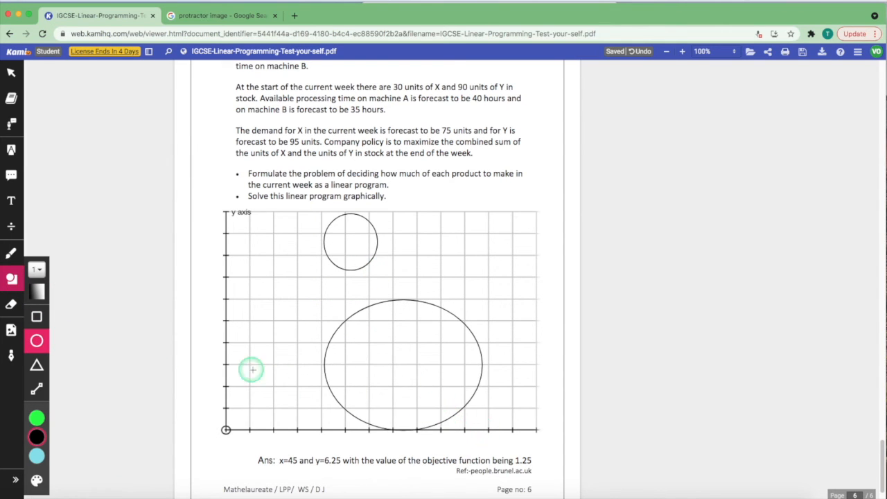
Check the shape opacity and stroke width, then set the shape colour to green
click(36, 292)
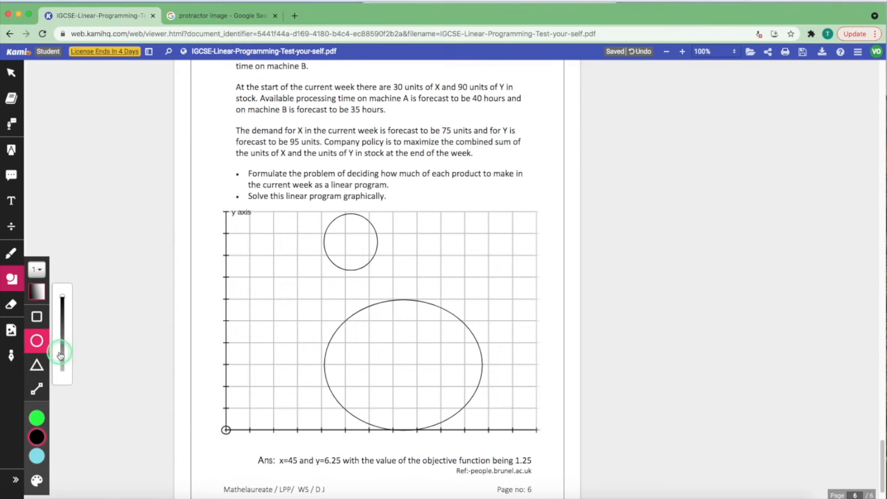
click(37, 270)
click(36, 454)
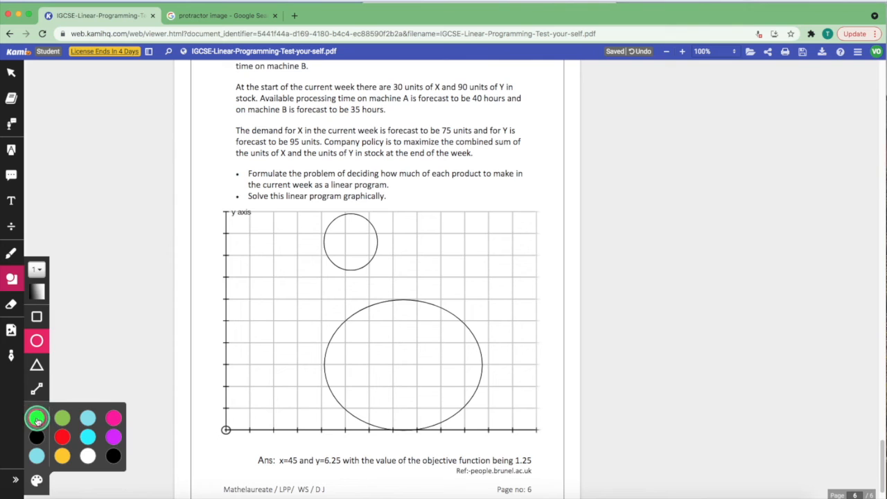
click(39, 418)
click(13, 305)
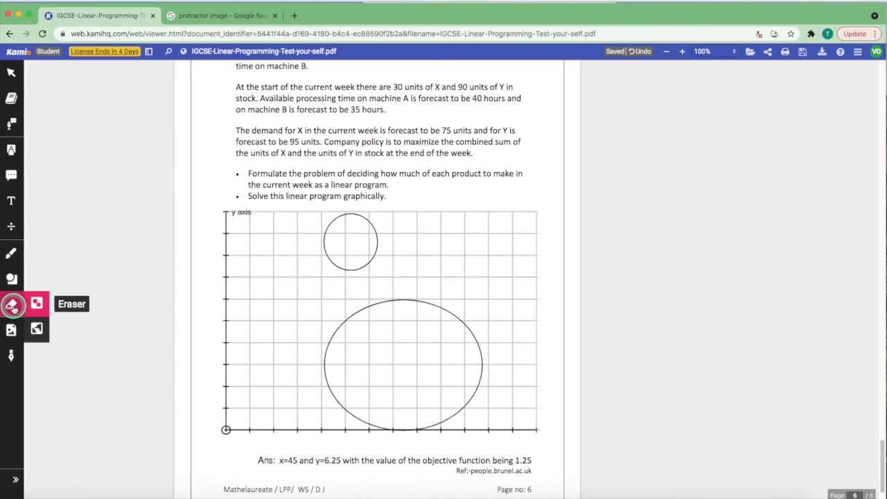
Erase the small circle and the large ellipse, noting the eraser's All Annotations option
click(374, 231)
click(327, 359)
click(36, 330)
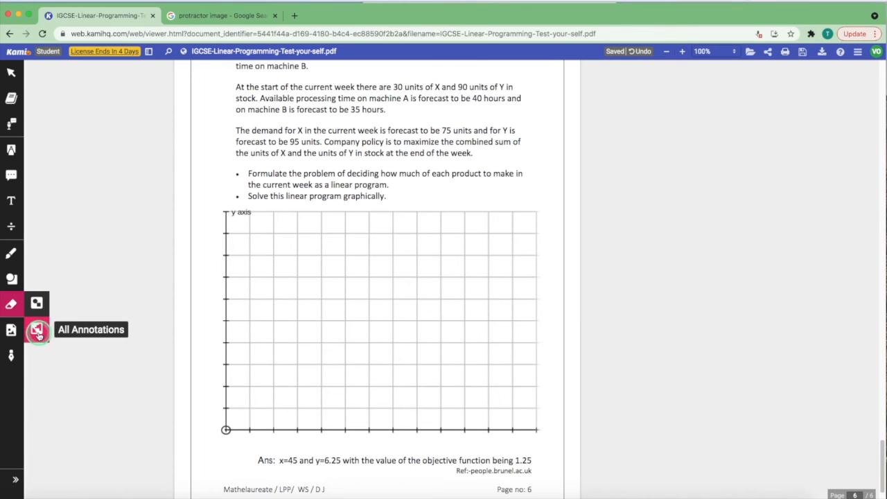
click(9, 330)
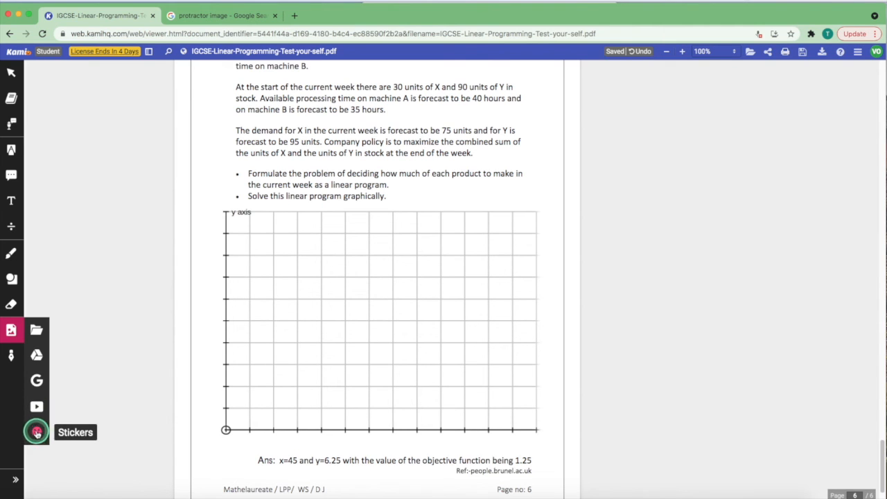
Place Protractor.jpeg from the computer onto the page 6 grid and nudge it up-left
click(36, 330)
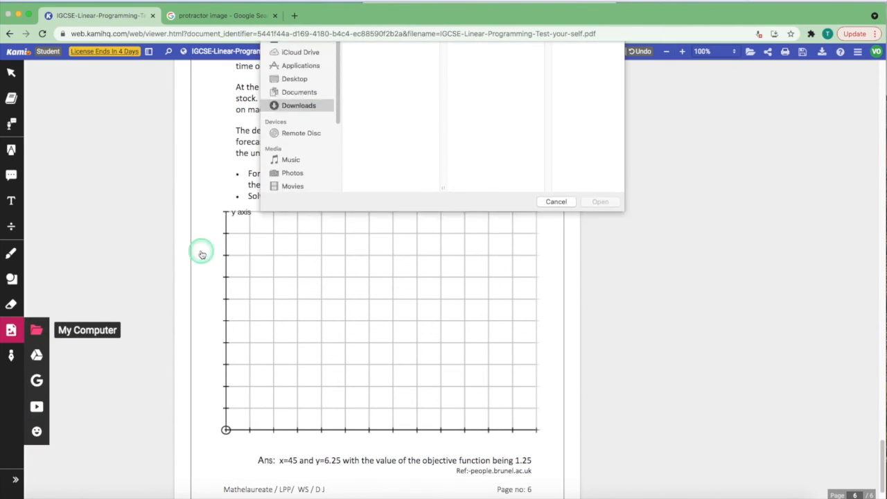
double_click(378, 103)
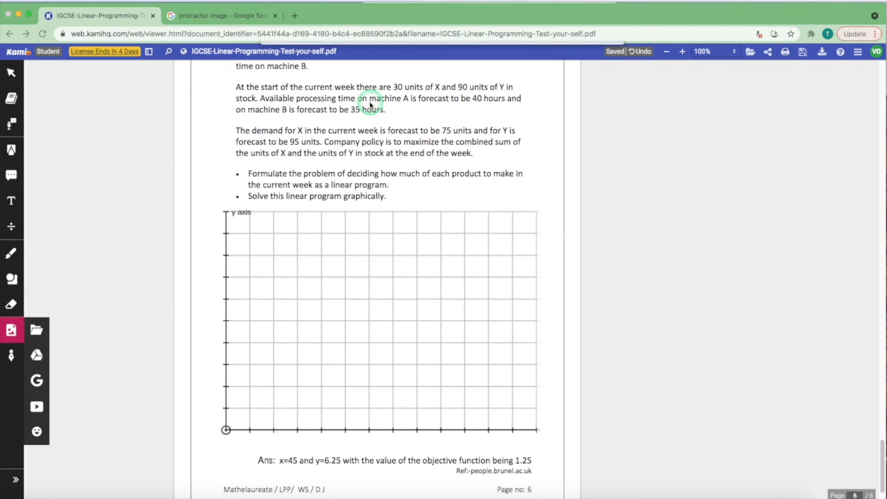
click(284, 257)
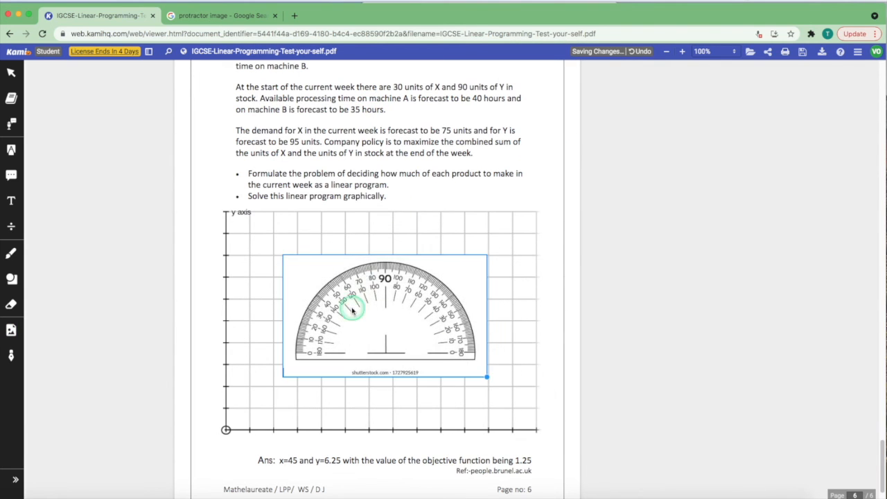
drag(393, 312, 379, 285)
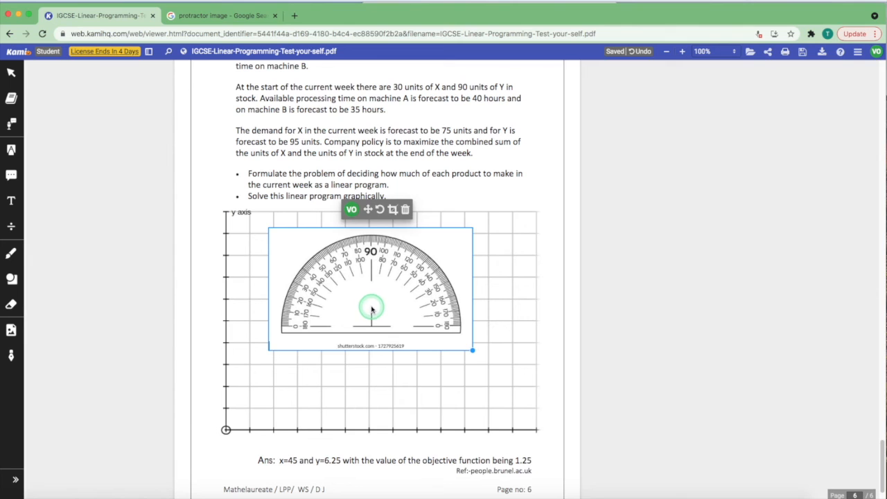
click(386, 387)
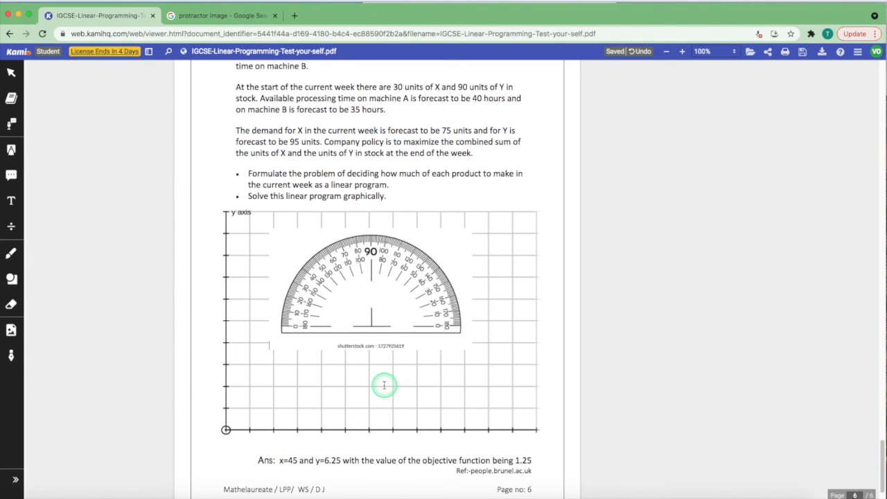
scroll(383, 385, down, 2)
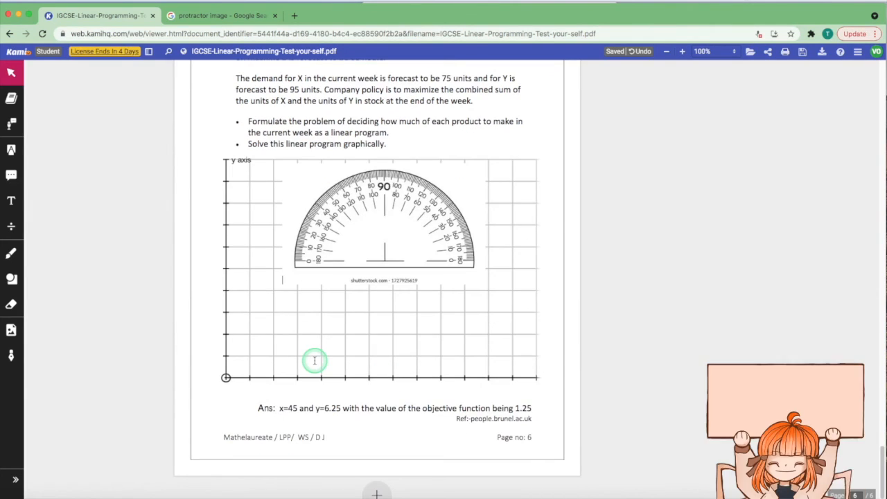
click(14, 355)
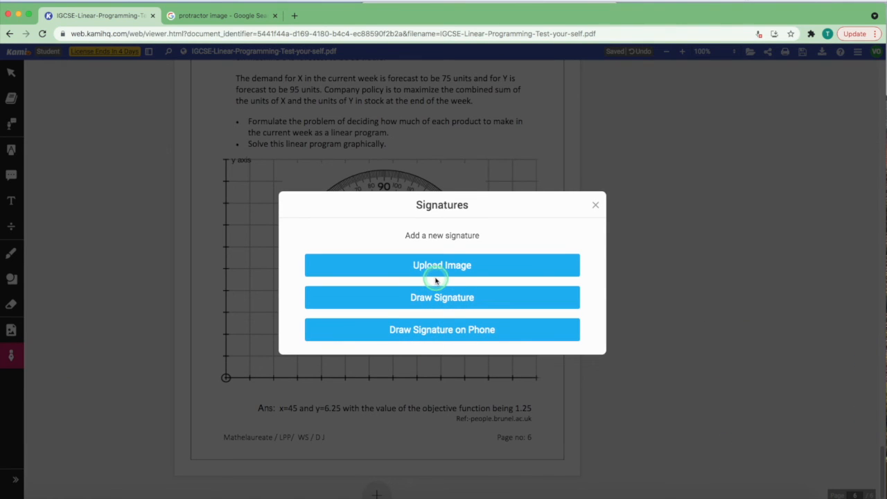
Close the Signatures dialog and search the worksheet for 'hello', which finds no match
click(435, 310)
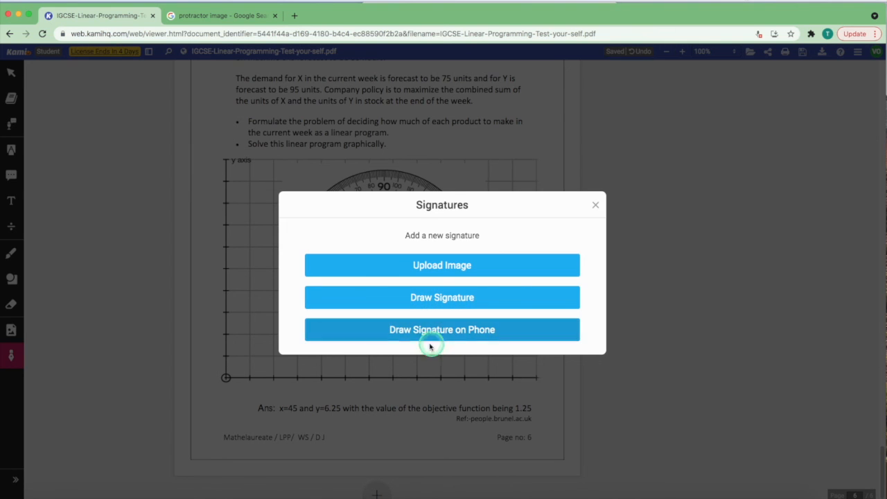
click(619, 232)
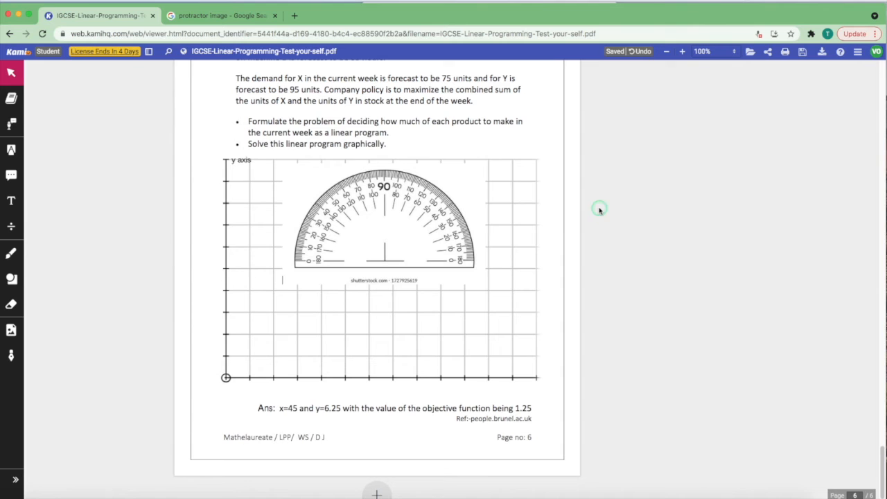
click(168, 52)
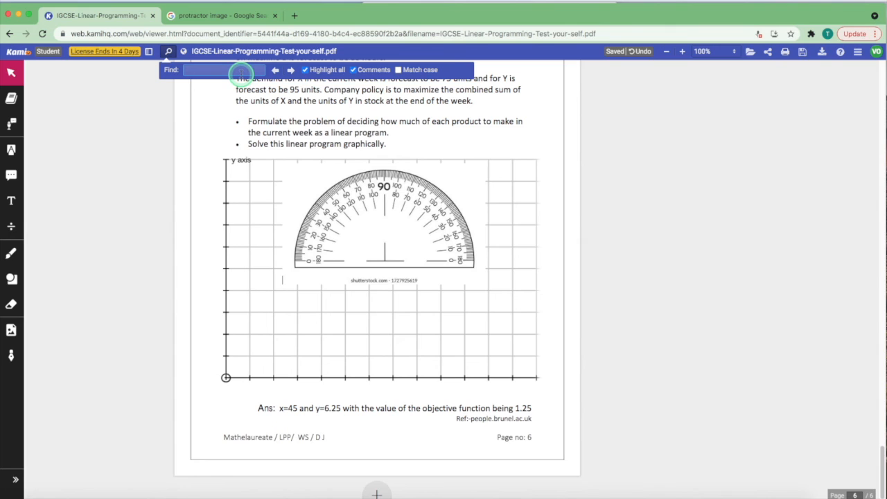
text(hello)
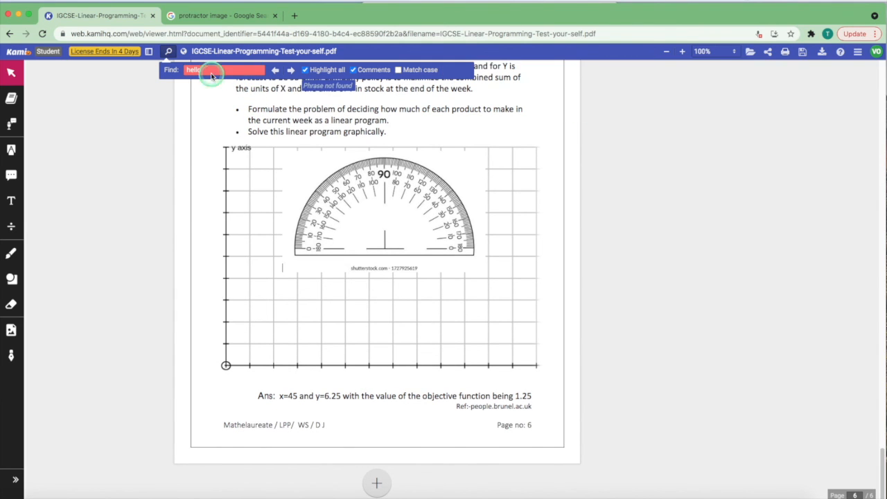
click(168, 51)
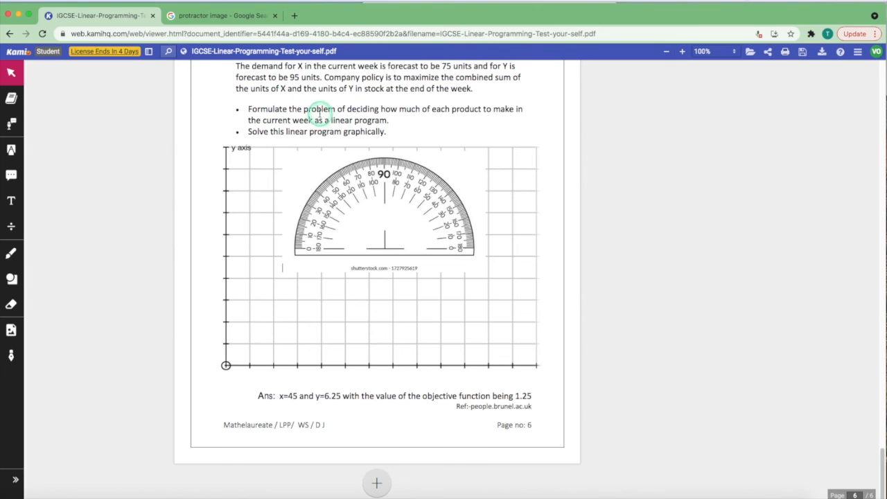
Save the Classroom copy's unsaved change to Google Drive, then download the worksheet
click(670, 53)
click(682, 53)
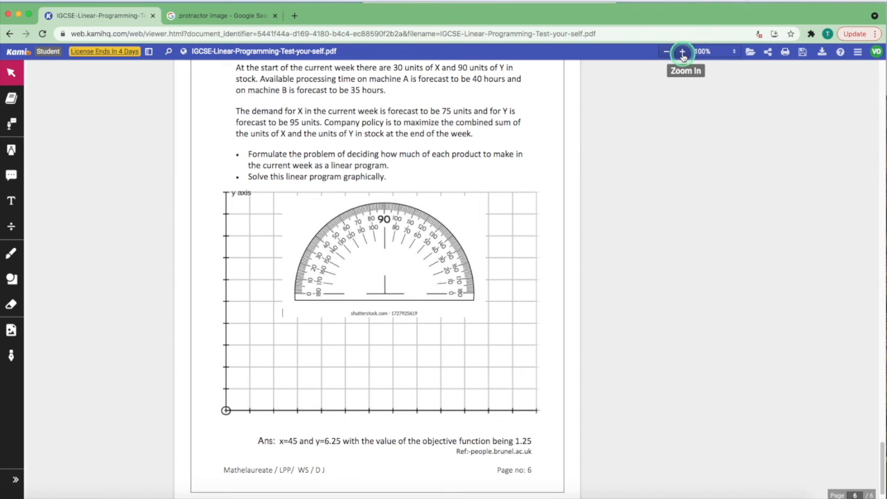
click(710, 51)
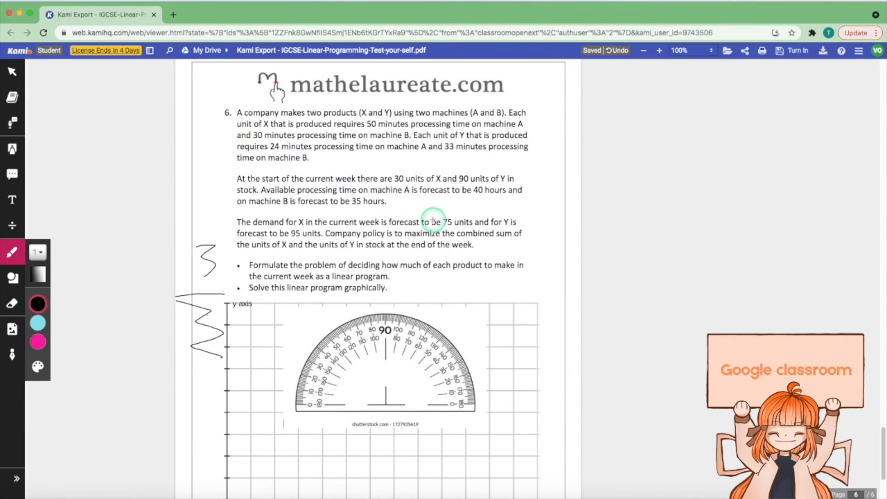
click(783, 51)
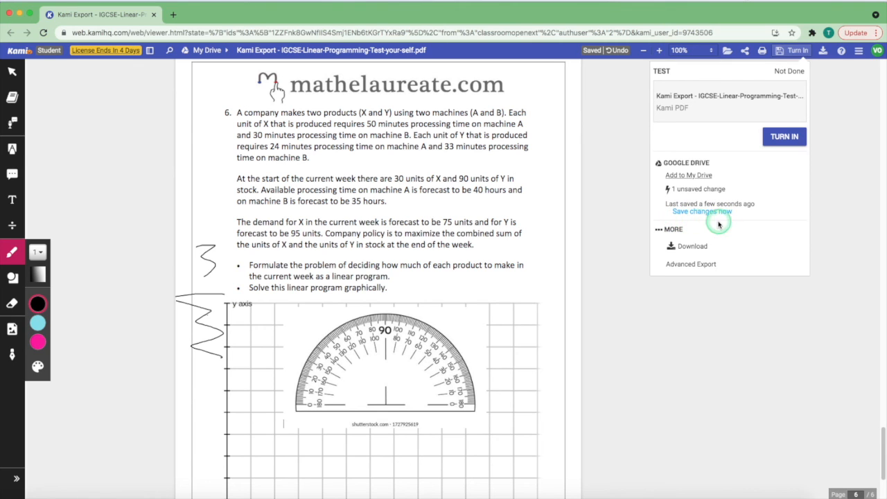
click(697, 214)
click(832, 187)
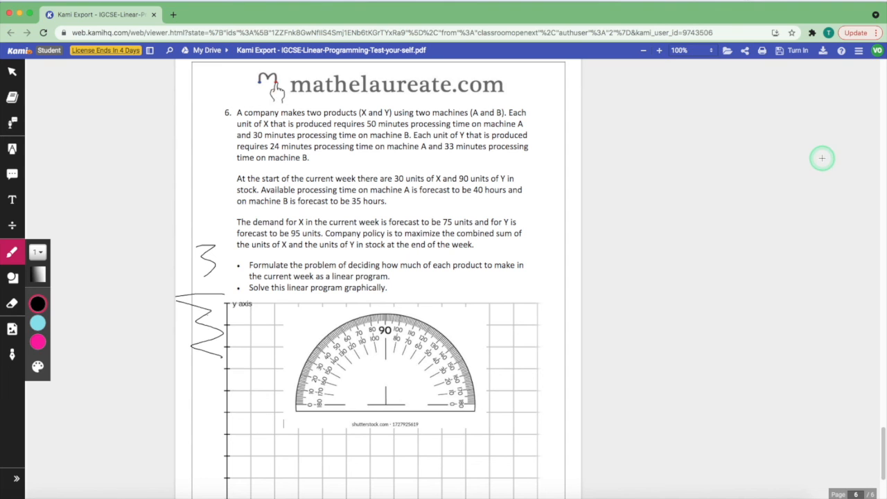
click(823, 50)
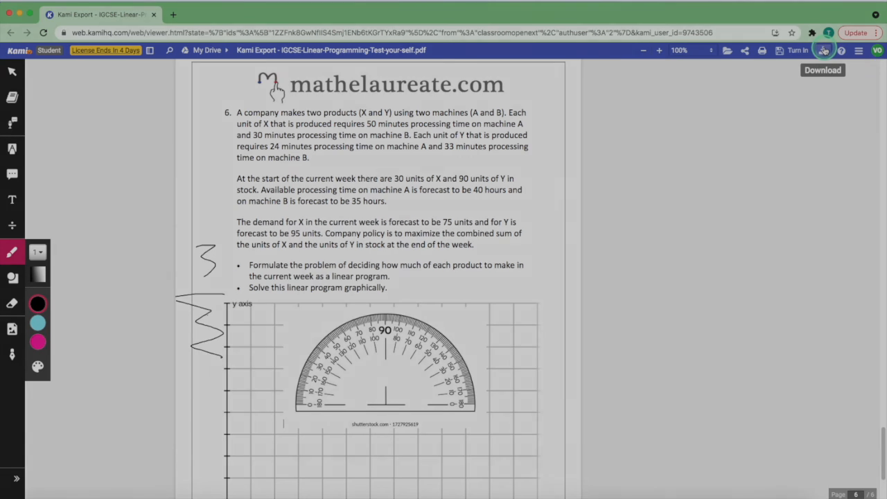